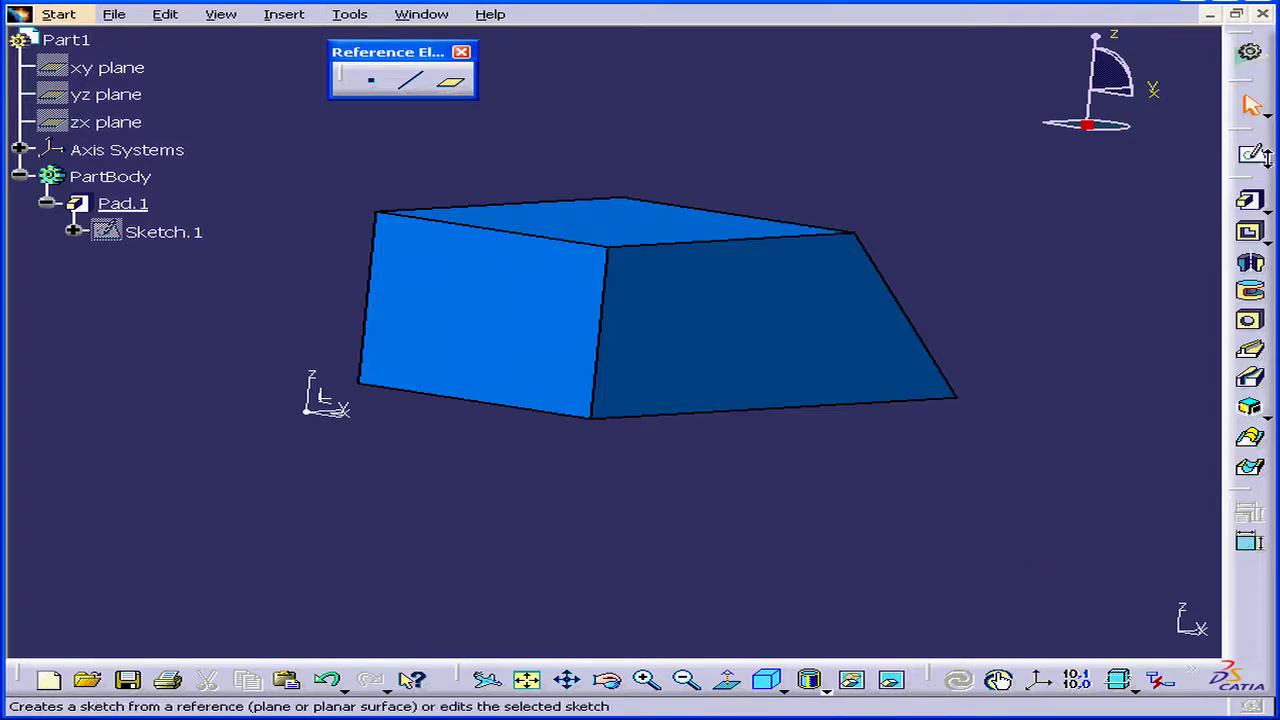
Sketch a circle in the middle of the pad's vertical end face, opposite the sloped face, and exit the sketch
click(1249, 152)
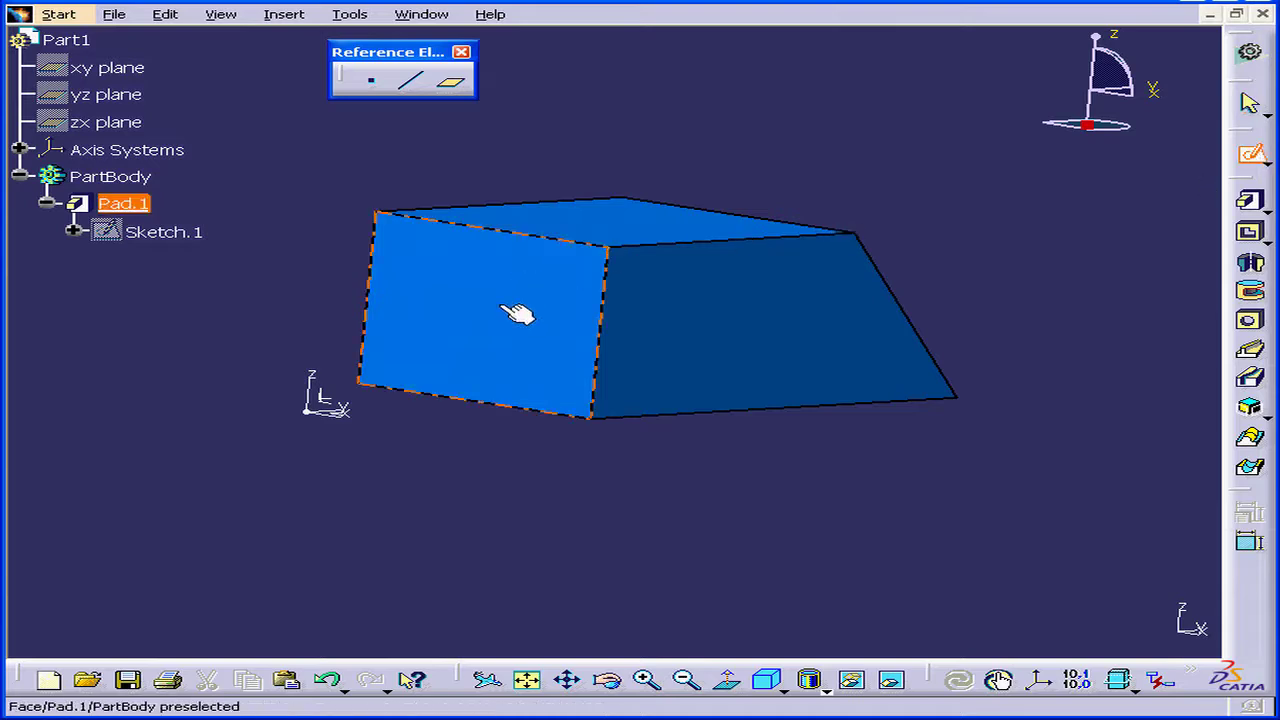
click(517, 313)
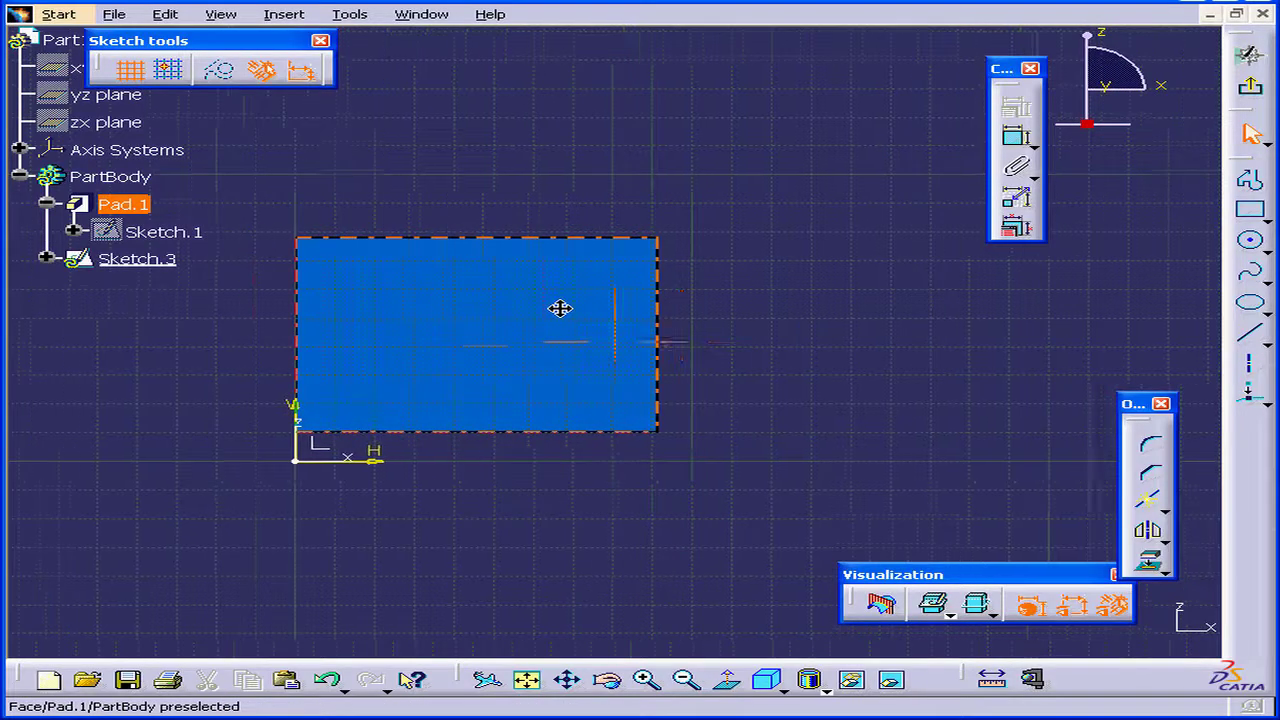
click(1255, 245)
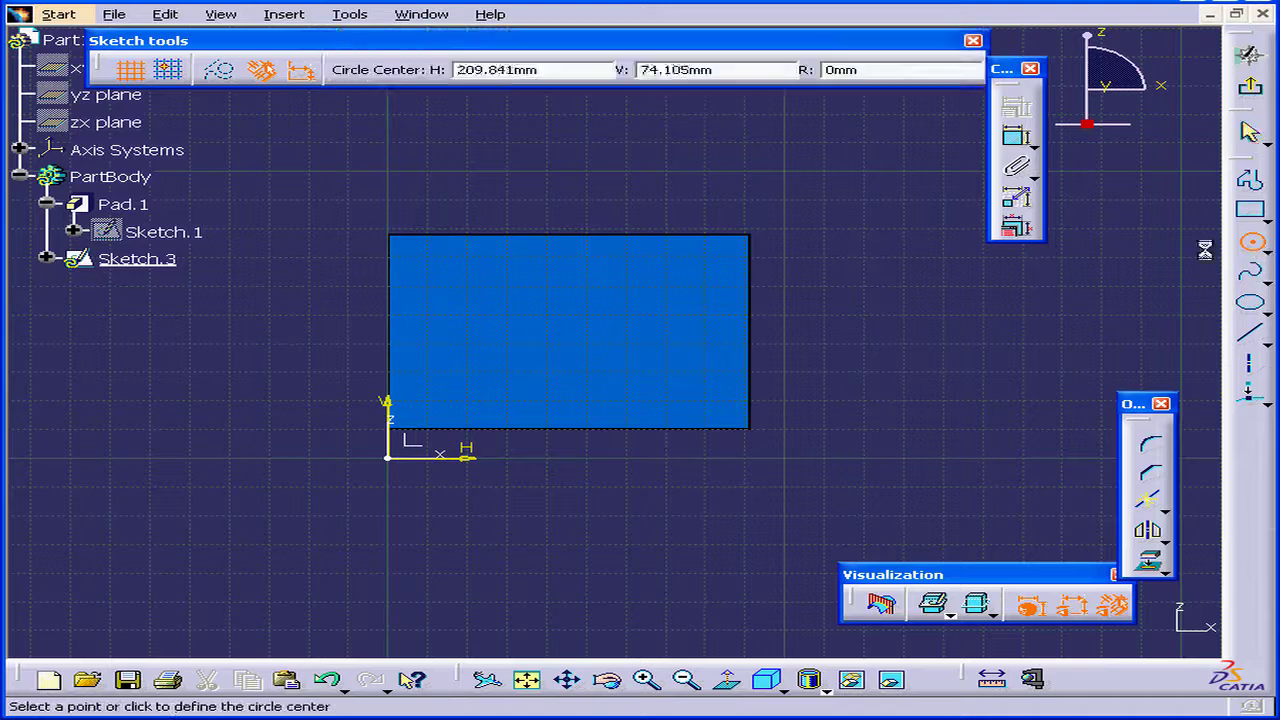
click(550, 342)
click(624, 354)
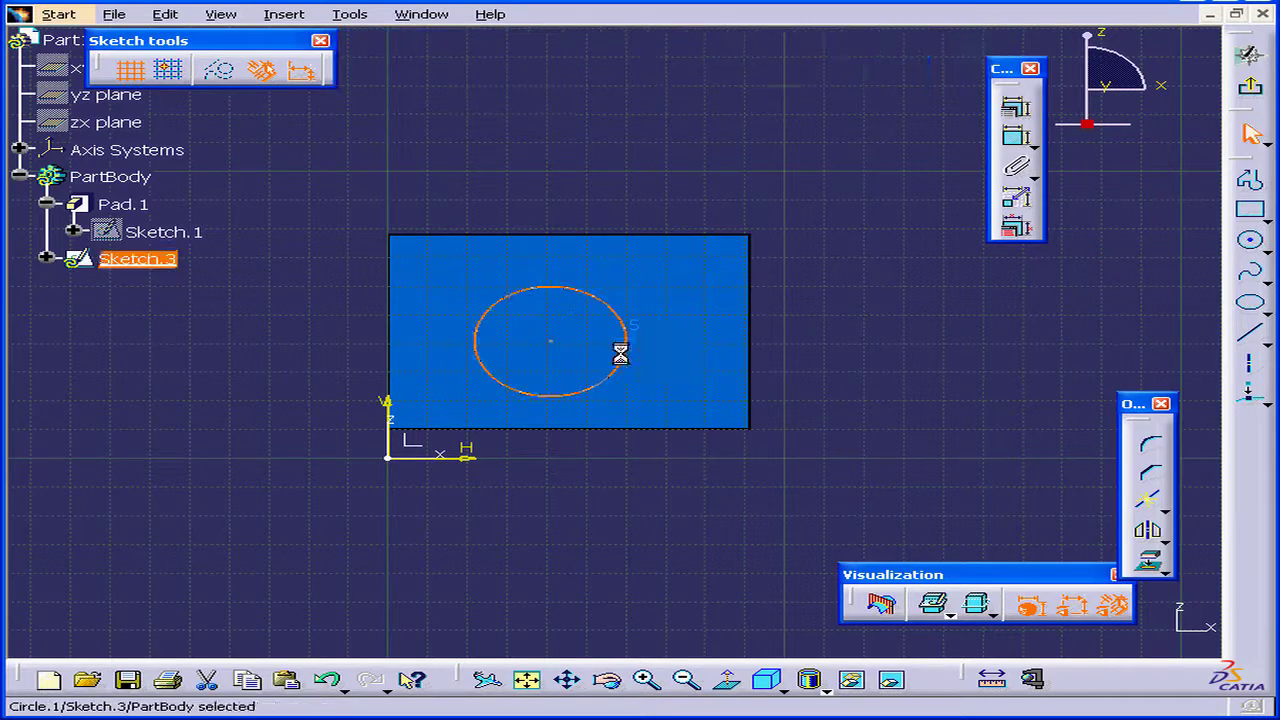
click(1250, 86)
Sketch a smaller circle near the middle of the pad's sloped face and exit the sketch
mouse_move(957, 246)
middle_down()
mouse_move(931, 303)
mouse_move(614, 303)
mouse_move(929, 302)
mouse_move(626, 357)
mouse_move(837, 349)
middle_up()
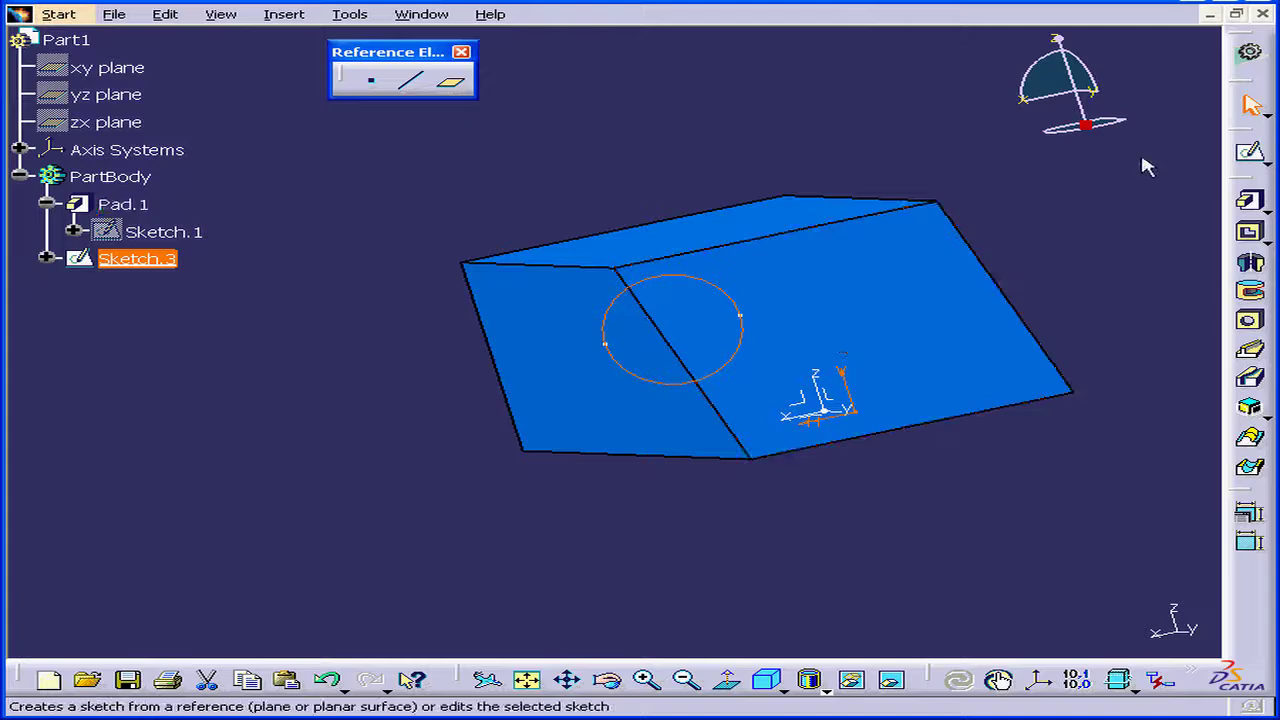
click(1095, 192)
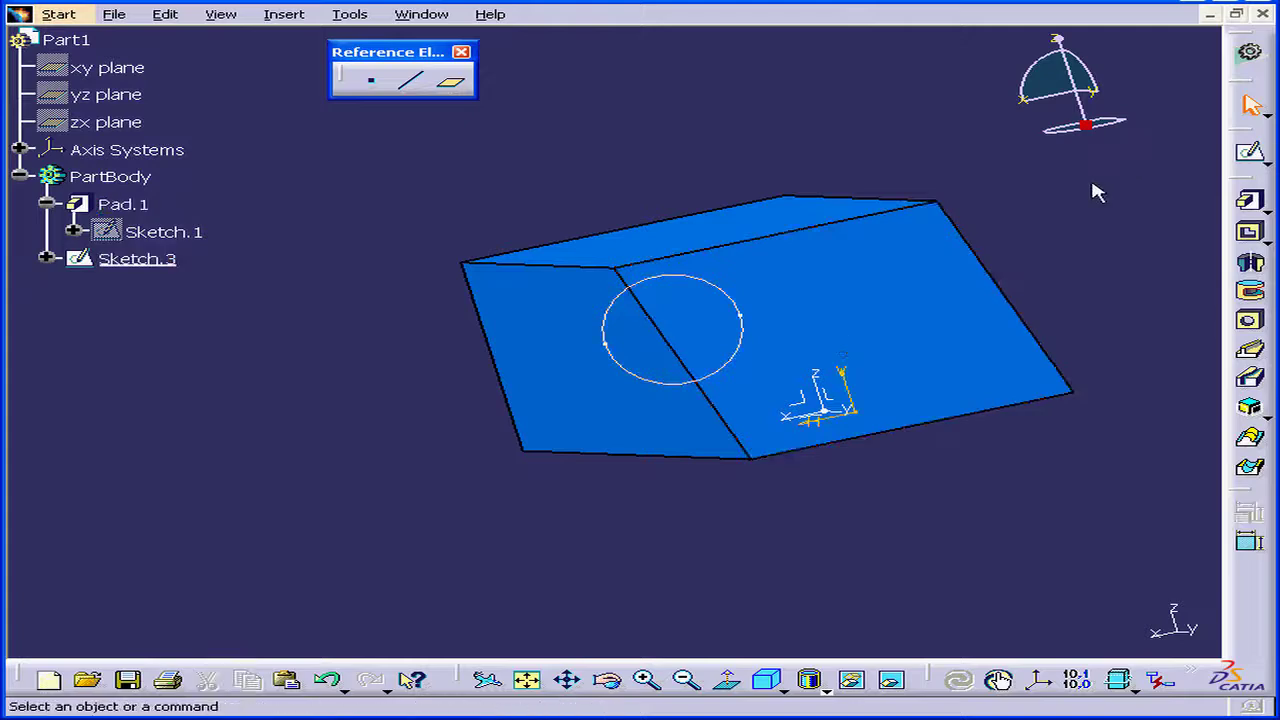
click(1254, 158)
click(868, 302)
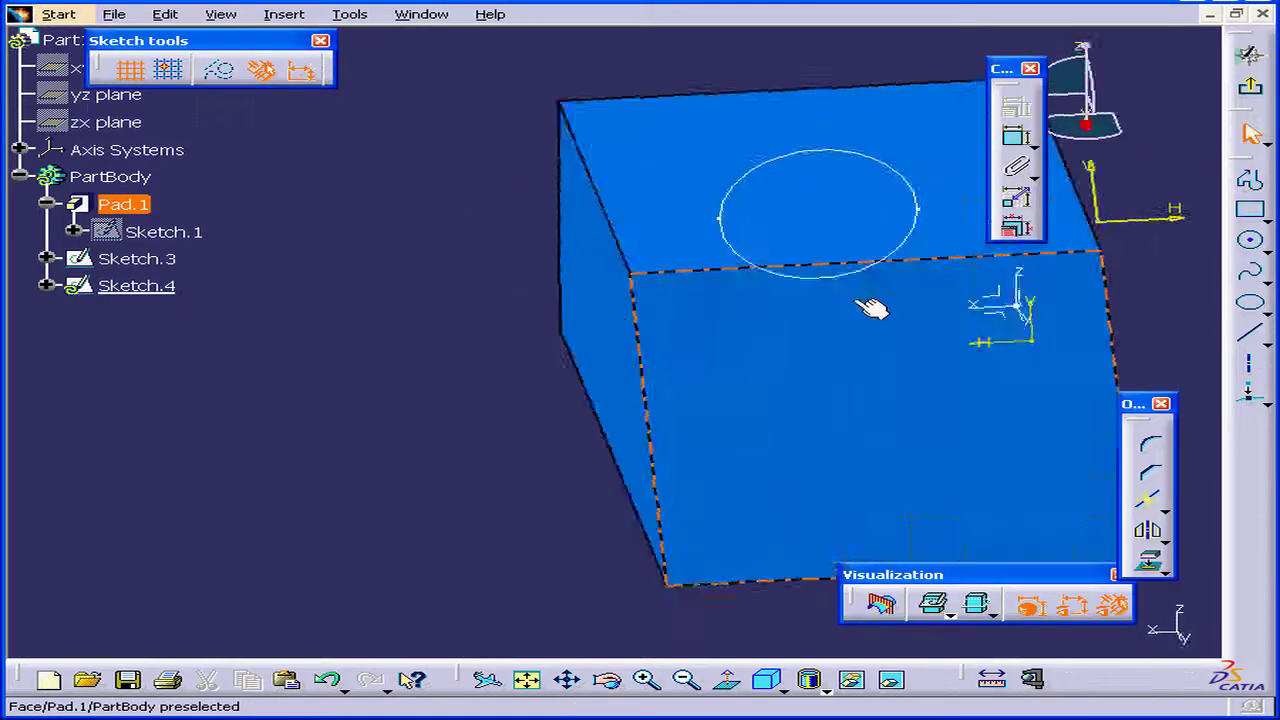
click(1251, 240)
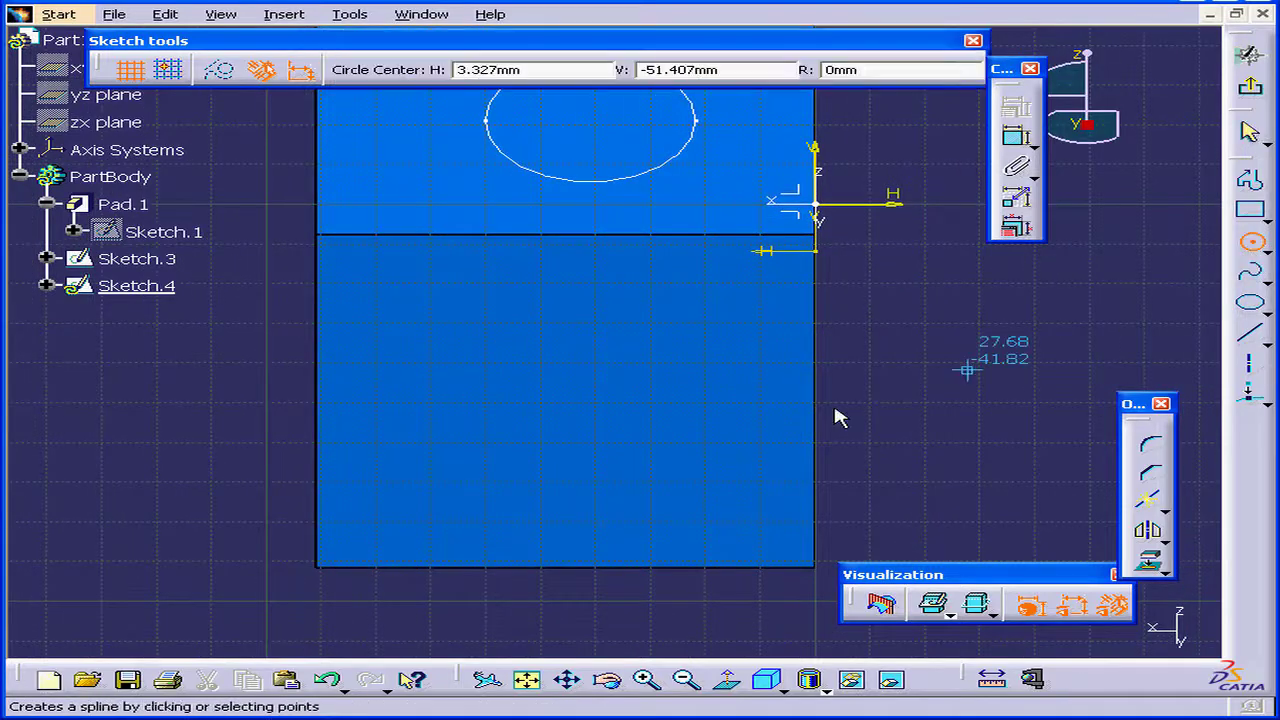
click(541, 386)
click(597, 387)
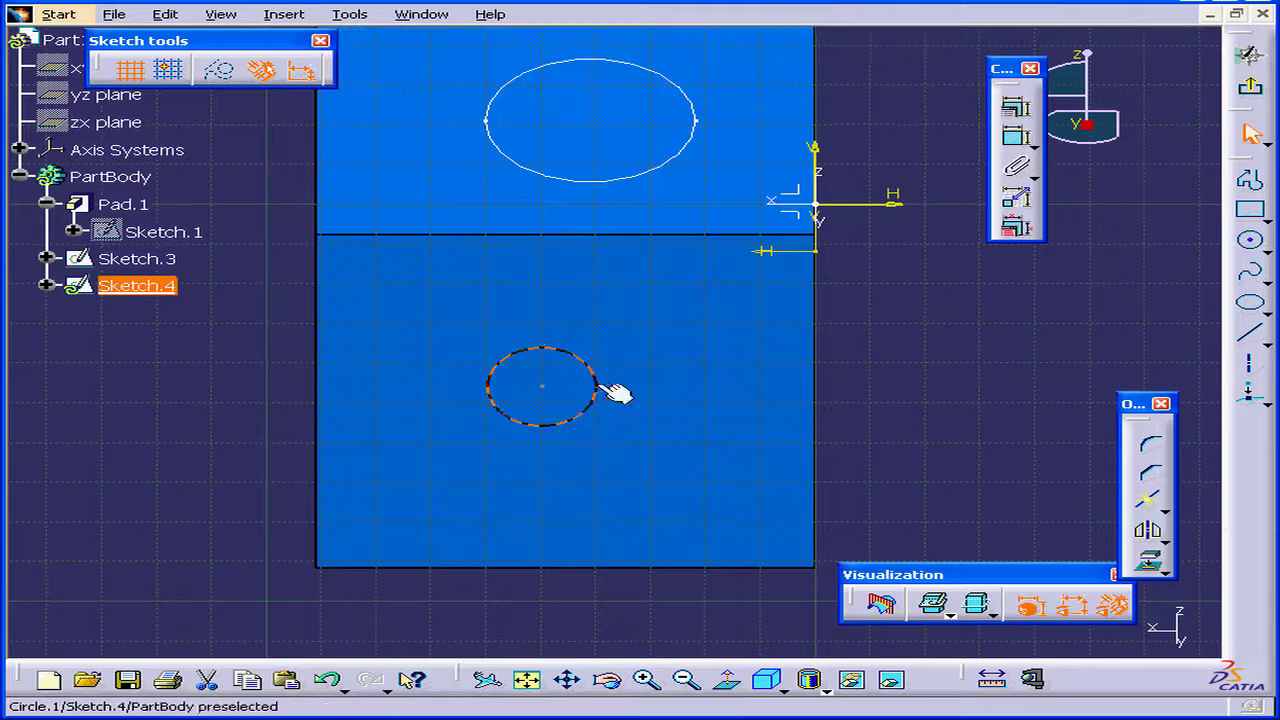
click(1249, 85)
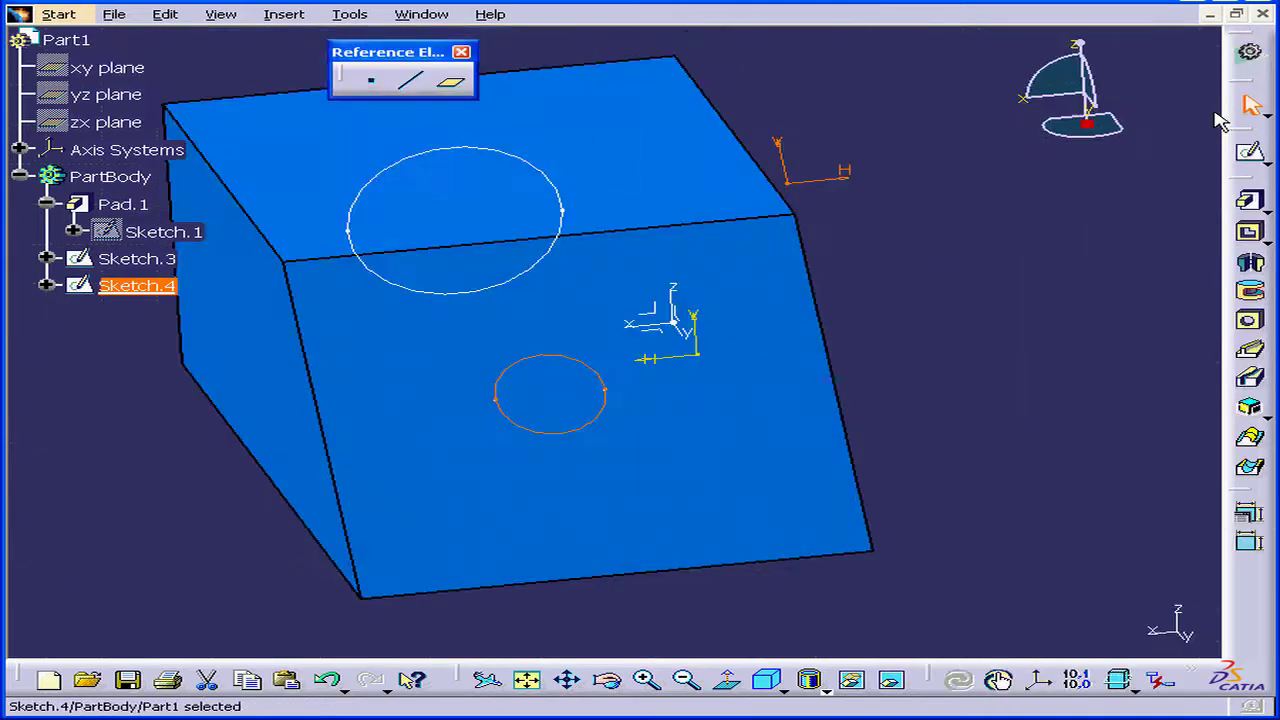
Cut a Removed Multi-sections Solid through the pad between the sloped-face circle and the vertical-face circle
mouse_move(640, 375)
middle_down()
mouse_move(611, 394)
mouse_move(573, 390)
mouse_move(709, 280)
mouse_move(700, 306)
mouse_move(763, 357)
mouse_move(706, 350)
middle_up()
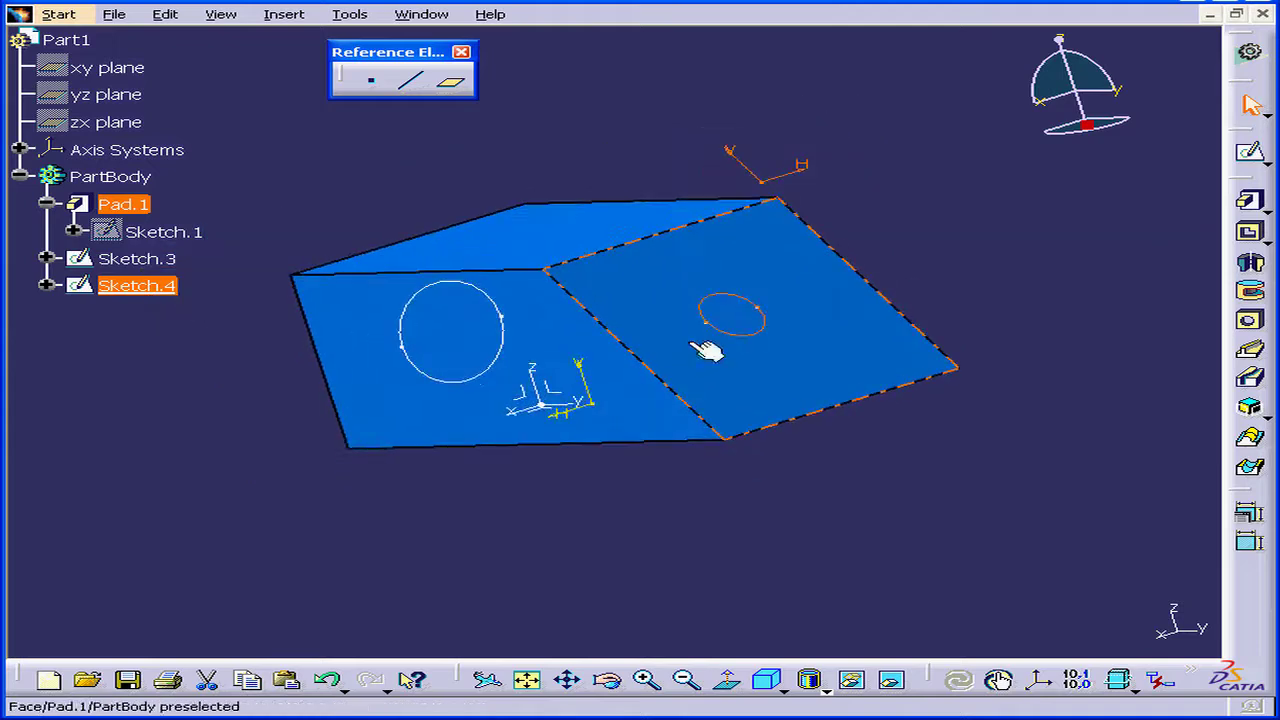
click(1254, 470)
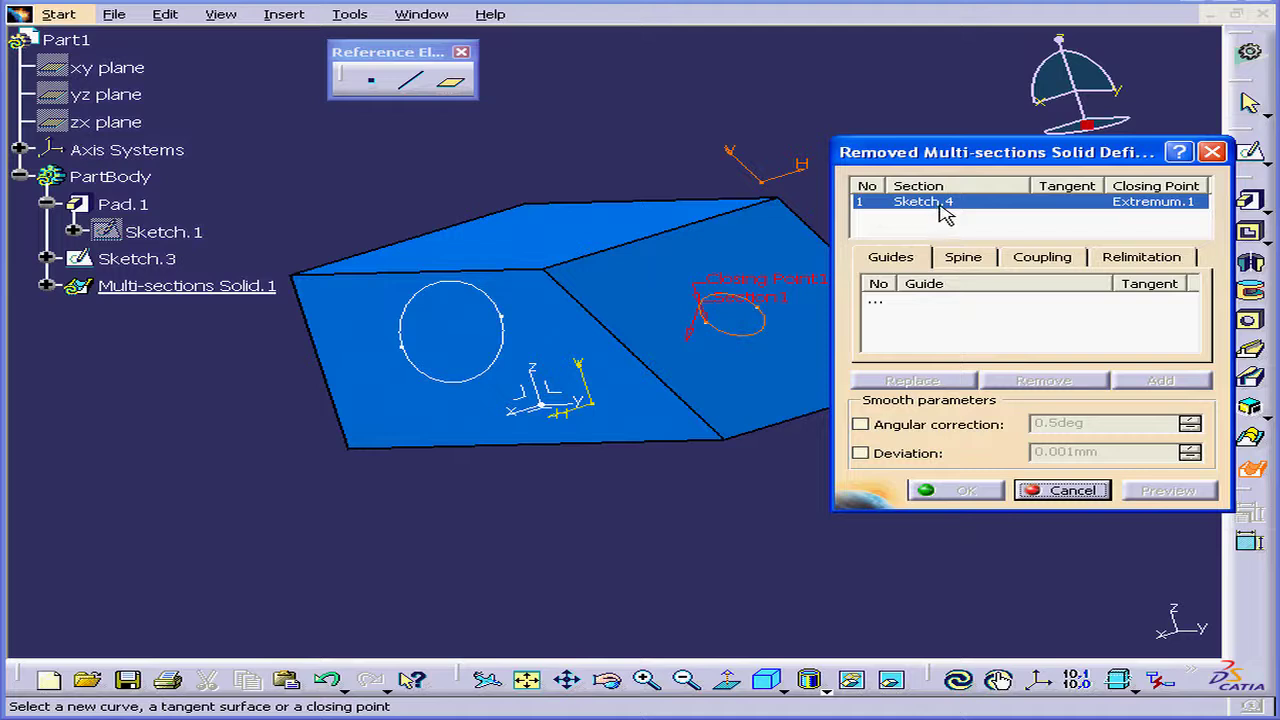
click(522, 360)
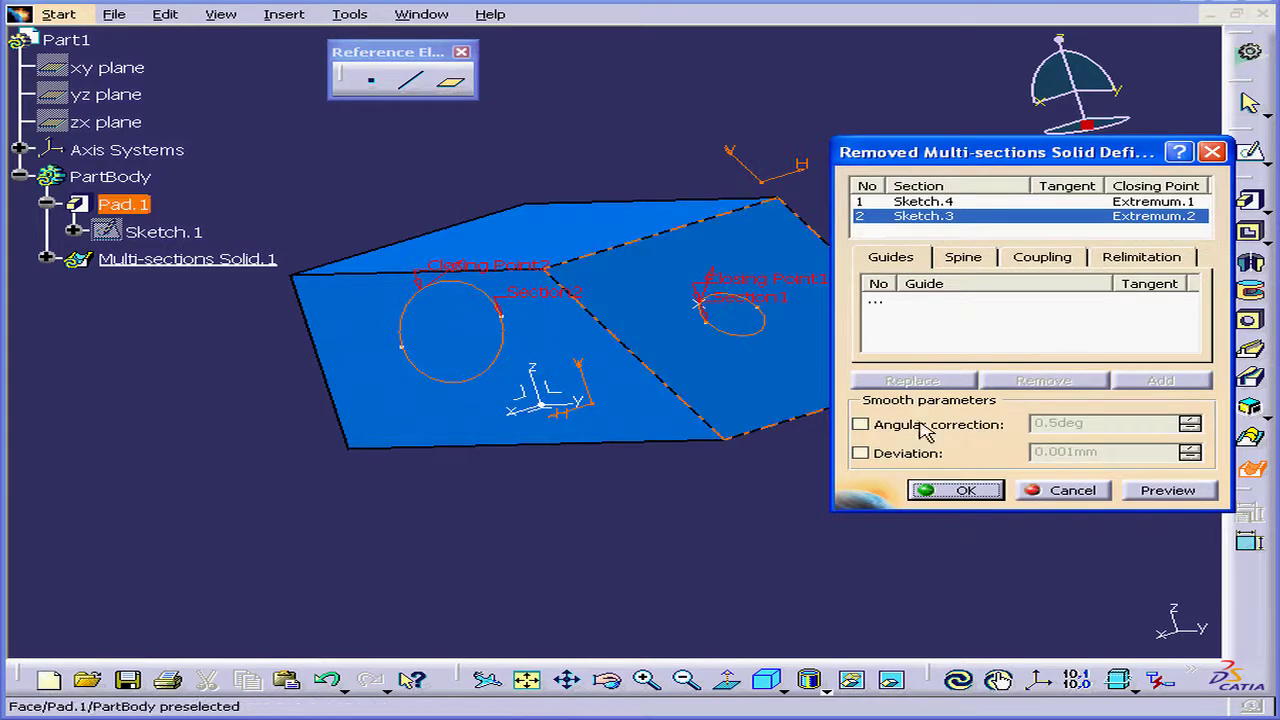
click(1188, 490)
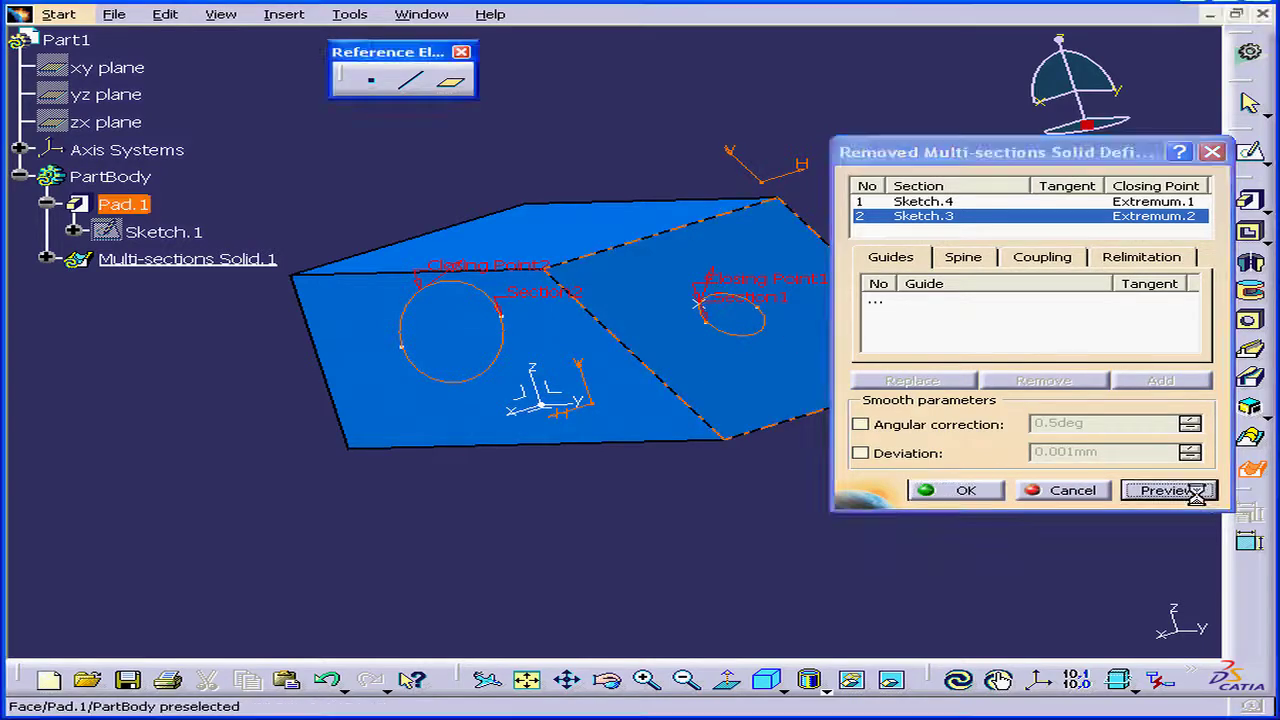
click(964, 488)
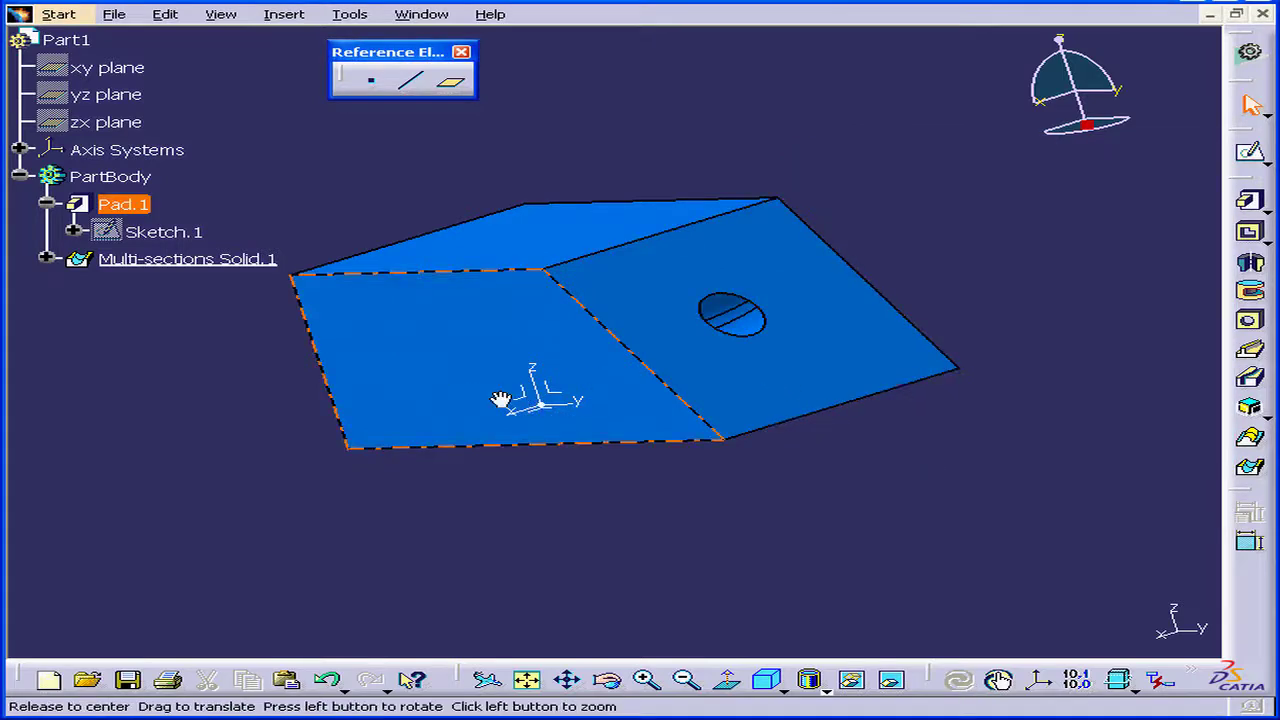
middle_drag(500, 399, 530, 428)
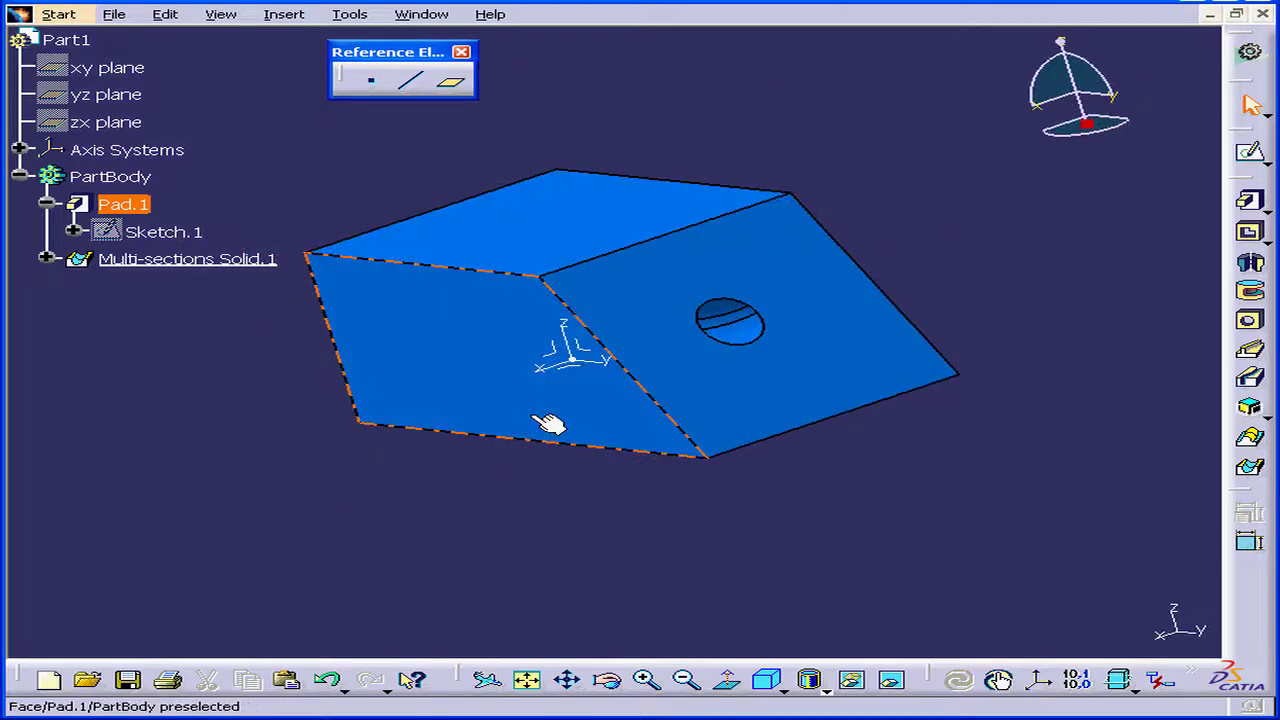
Delete the removed multi-sections solid with Delete aggregated elements turned off, keeping its two circle sketches
right_click(124, 262)
click(251, 547)
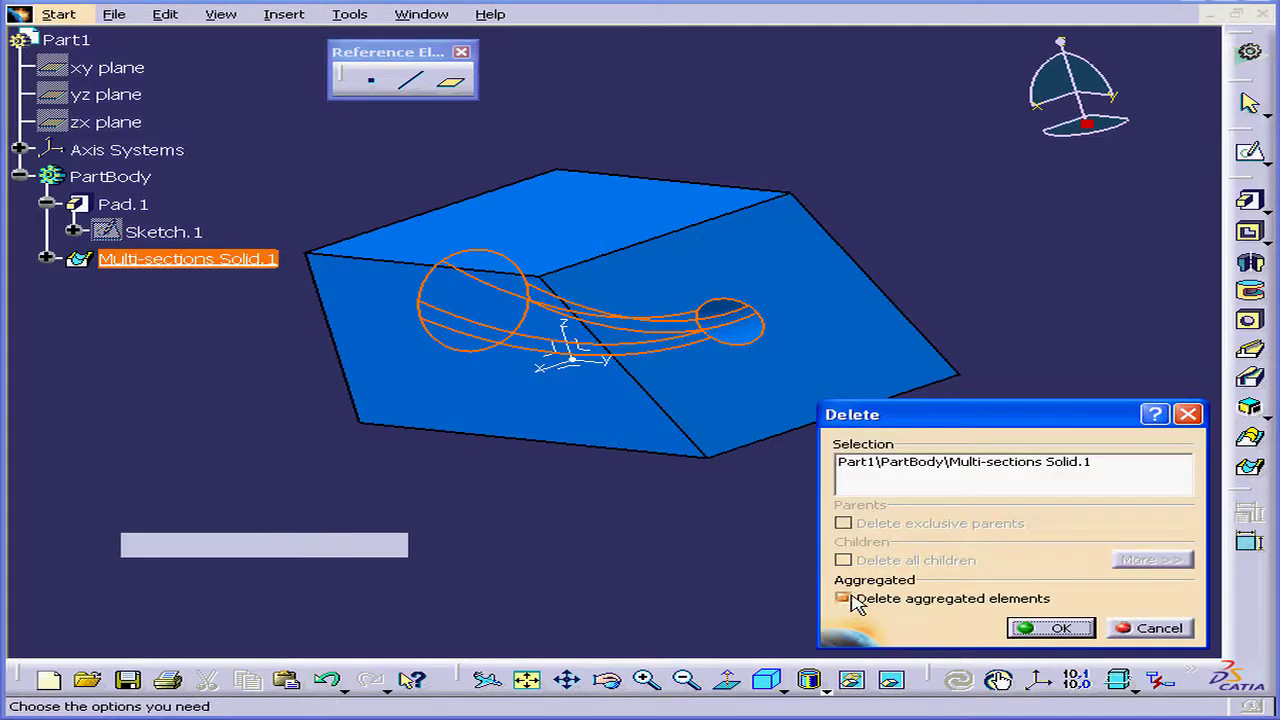
click(856, 600)
click(1060, 630)
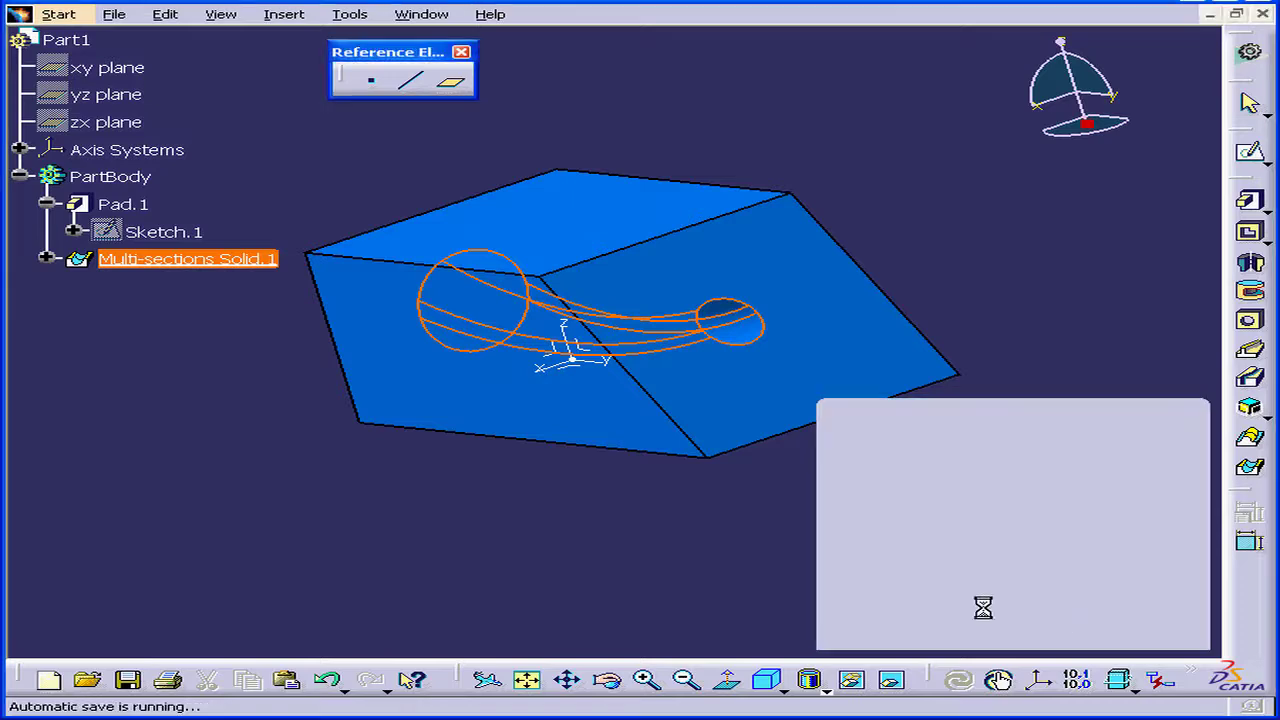
Create a reference plane offset 70 mm from the pad's vertical end face, with the direction reversed into the solid
click(451, 81)
middle_drag(414, 409, 528, 349)
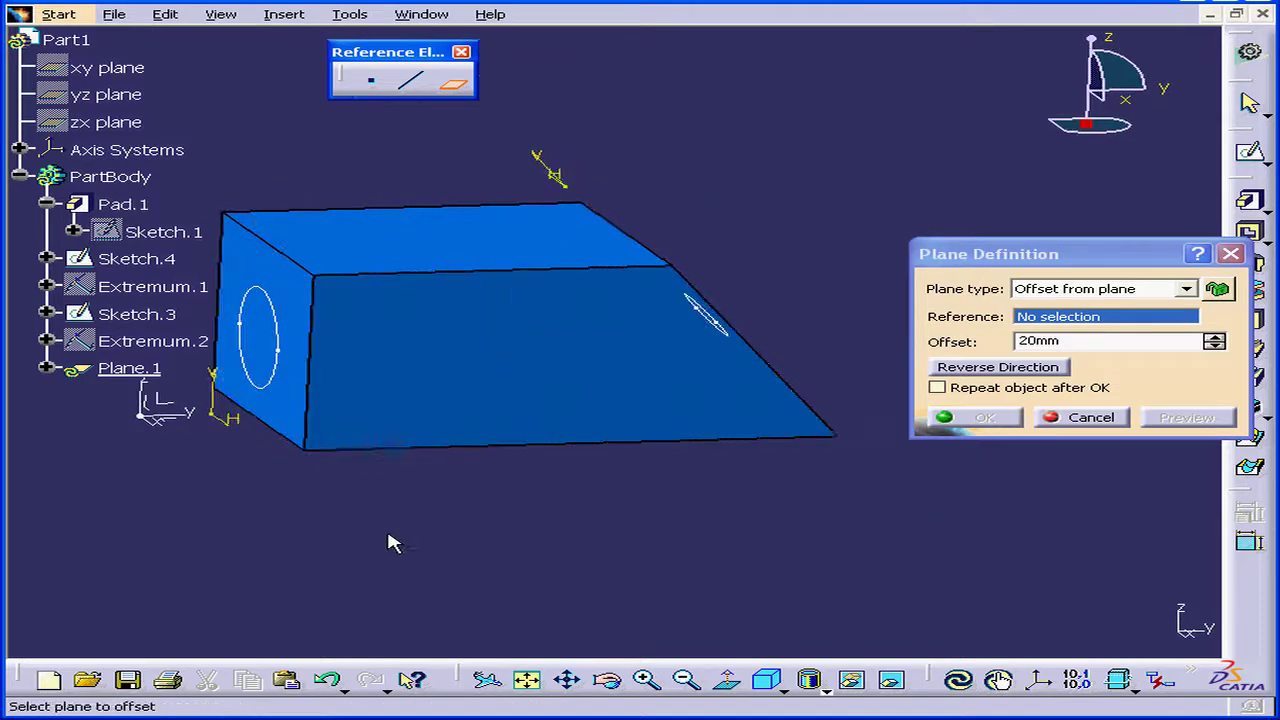
click(290, 407)
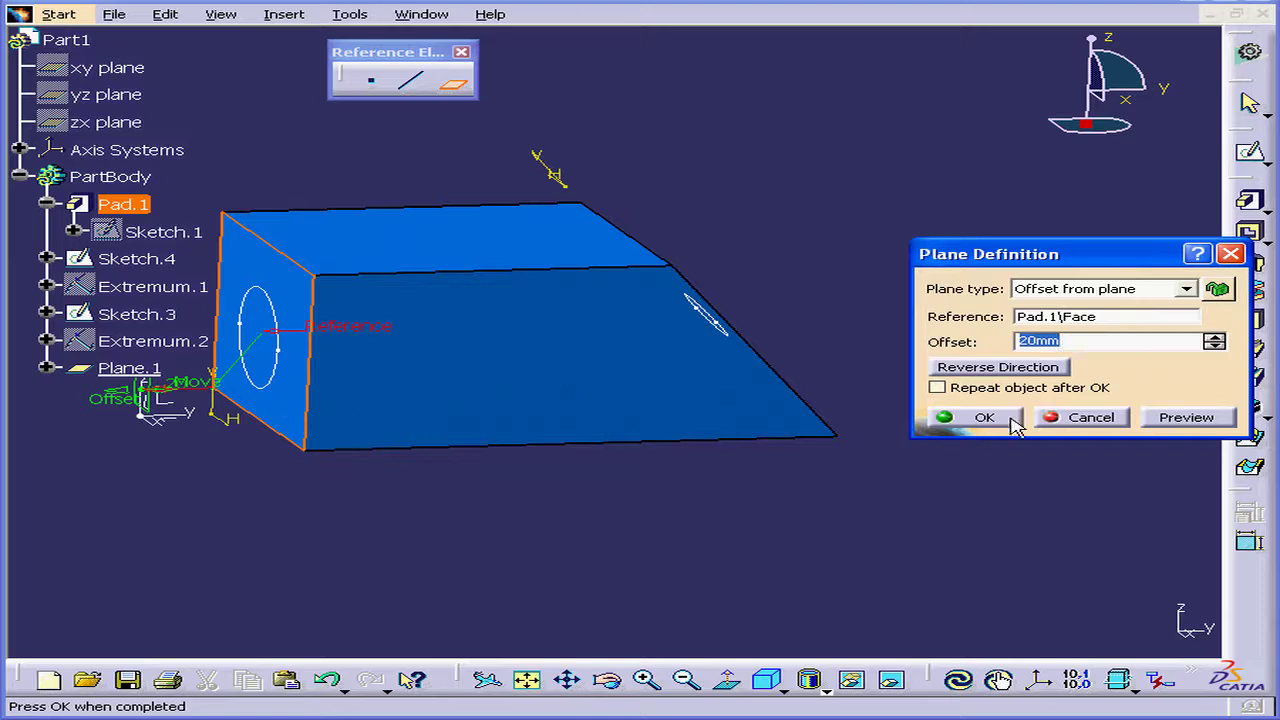
click(1051, 369)
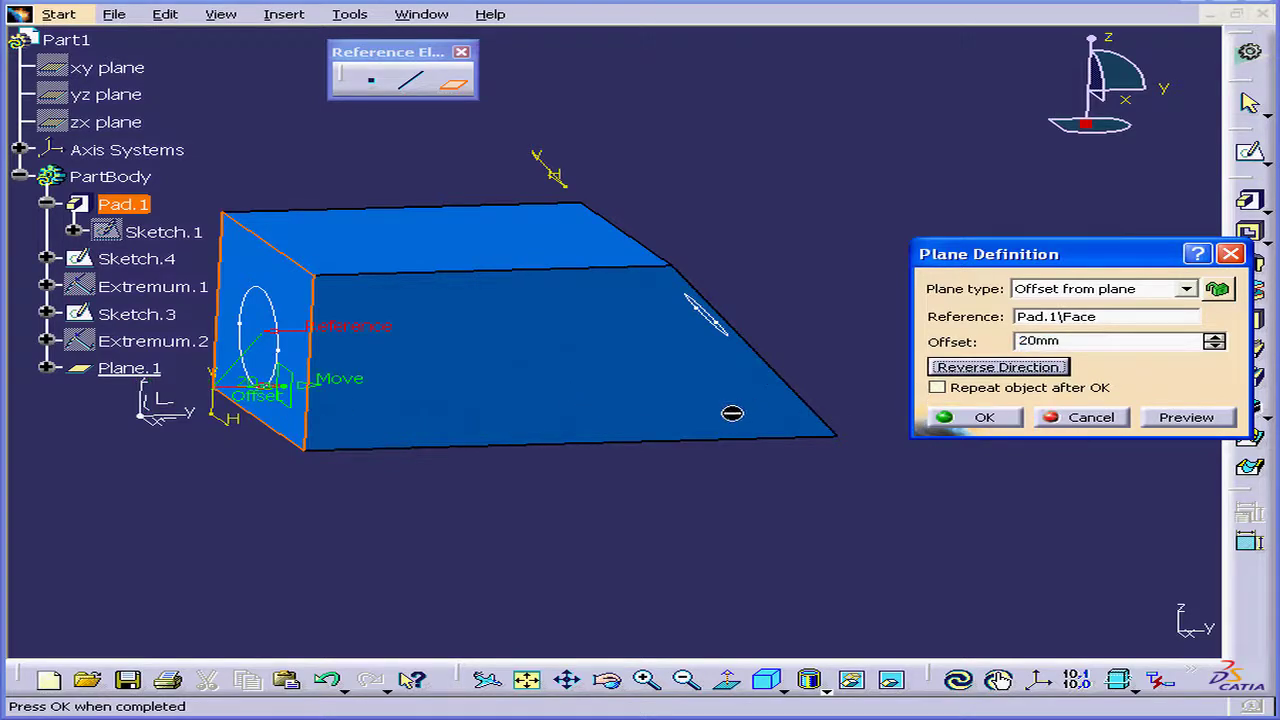
click(1045, 345)
drag(1045, 345, 1008, 350)
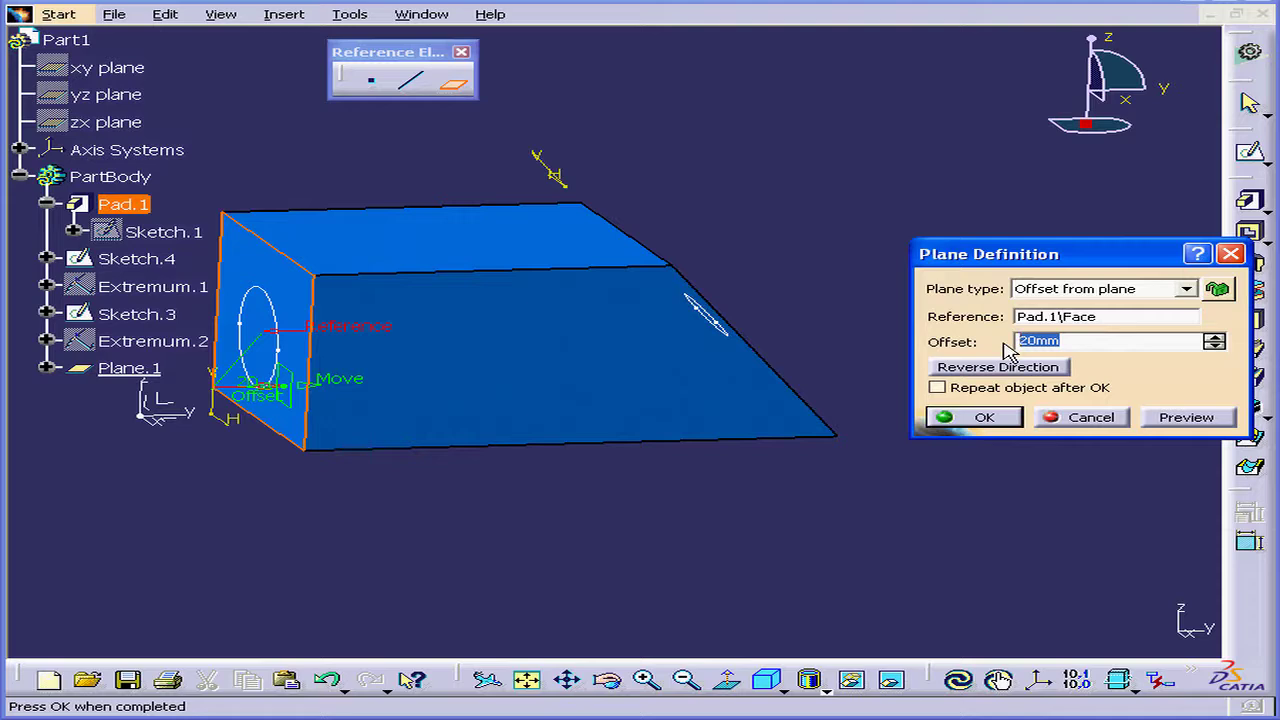
key(Tab)
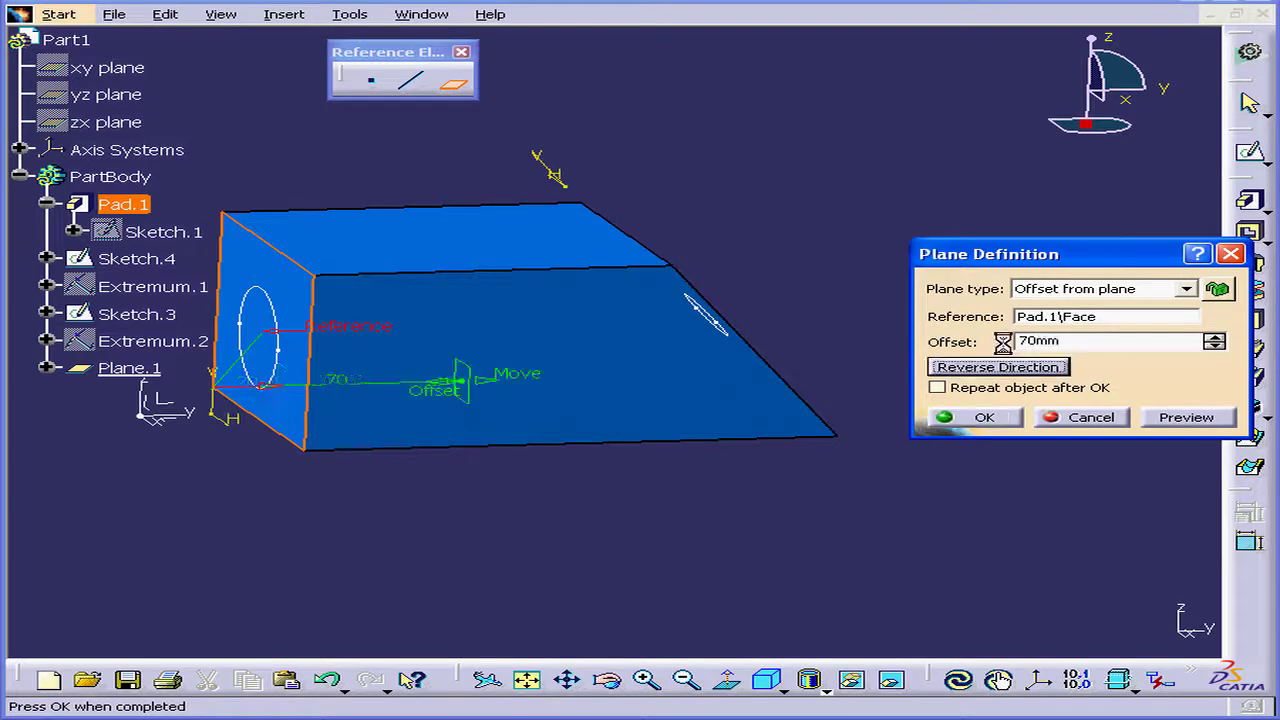
click(984, 418)
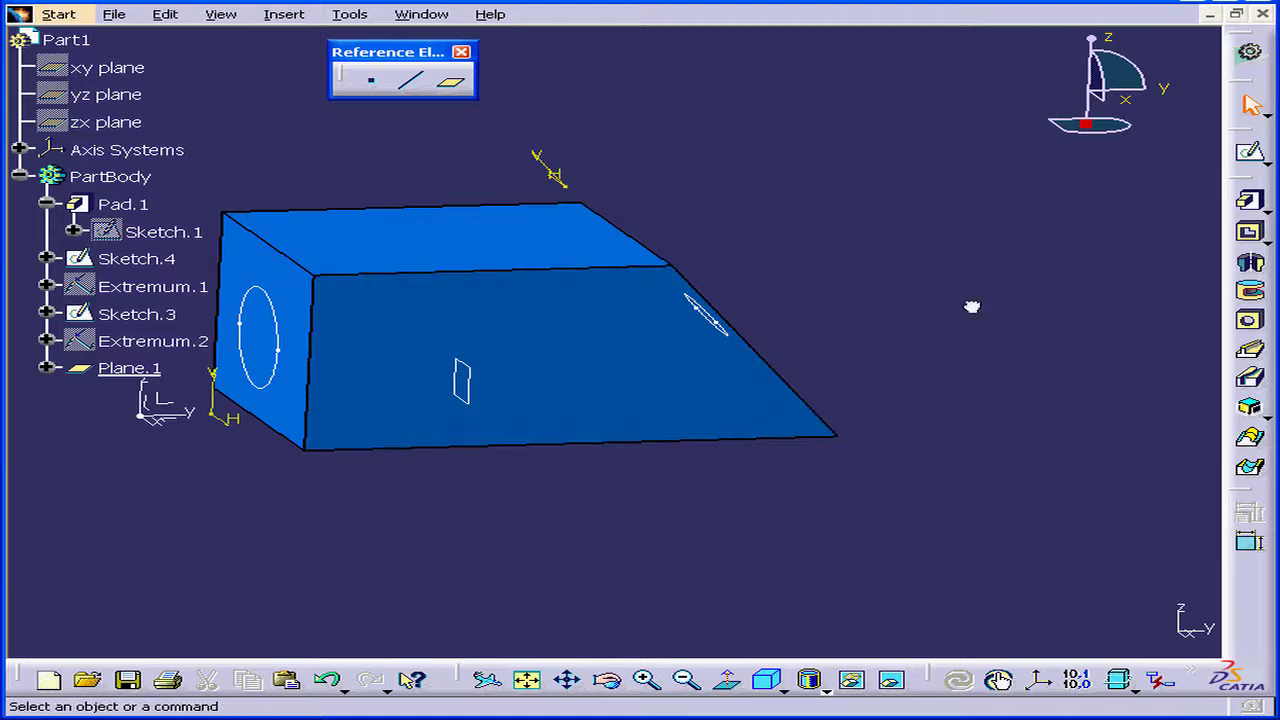
Sketch a small circle on the new offset plane, near an upper corner of the block and clear of the other circles
click(1249, 151)
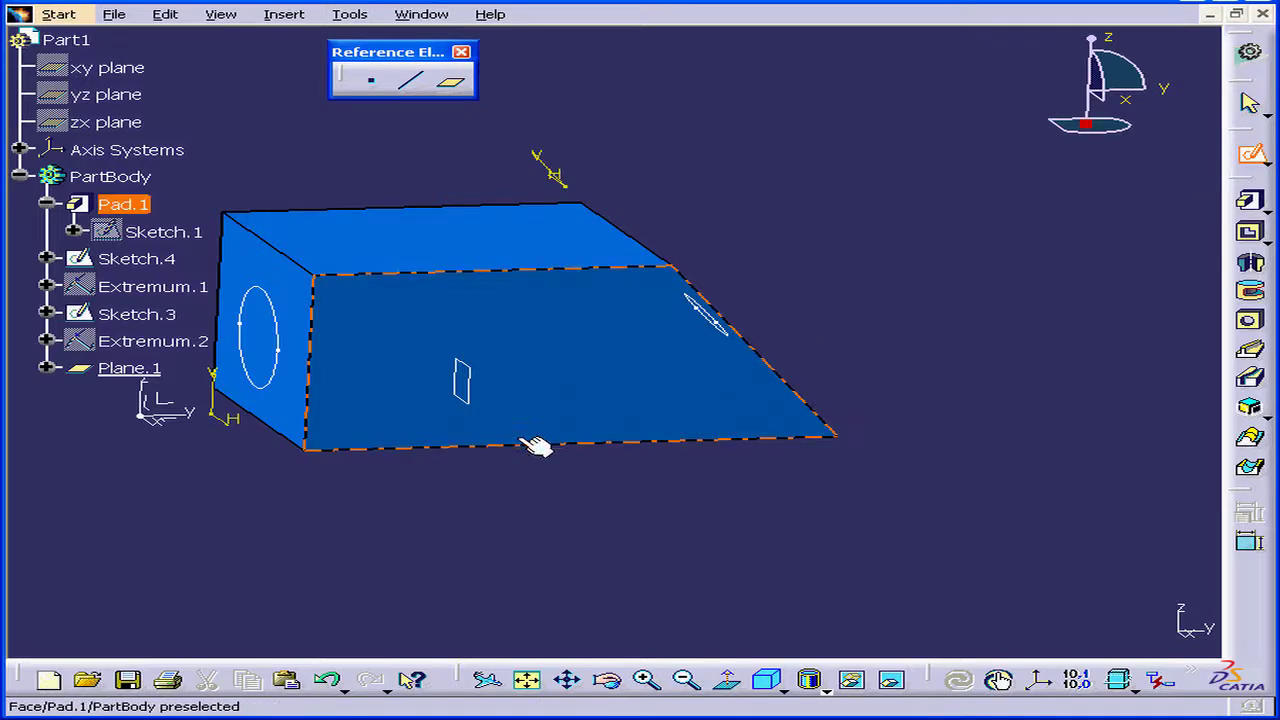
click(470, 395)
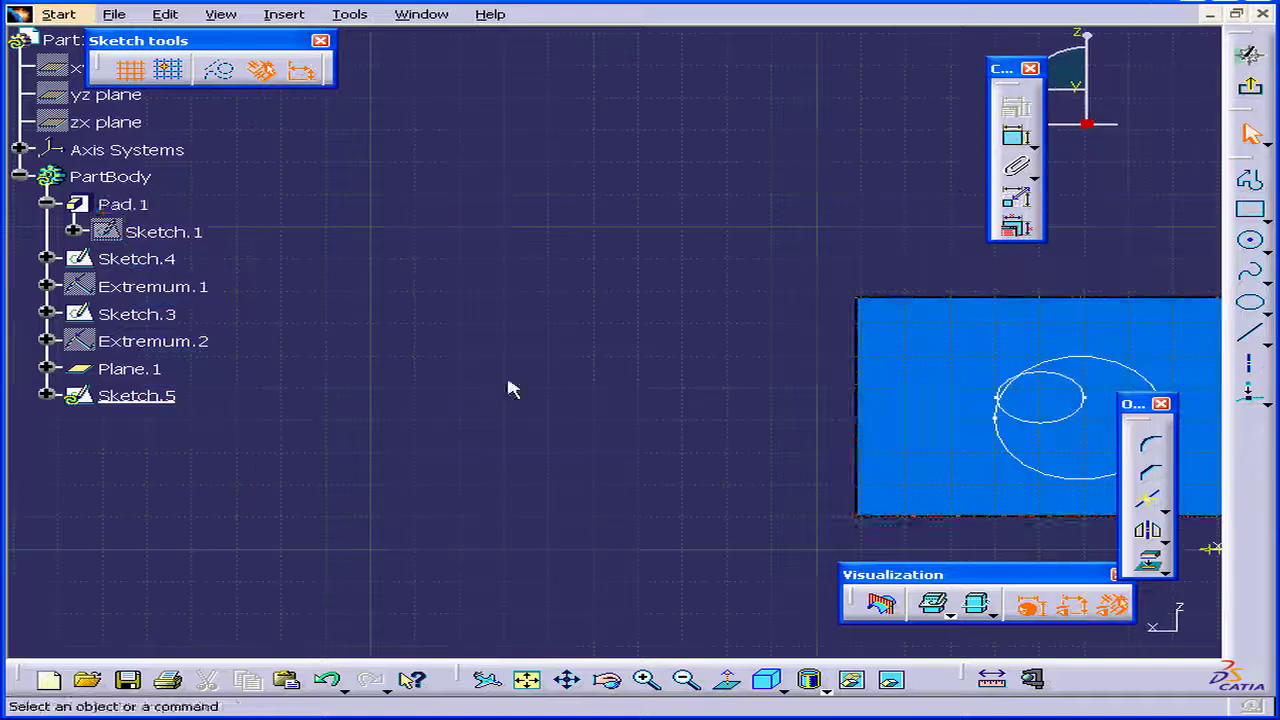
mouse_move(922, 408)
middle_down()
mouse_move(680, 386)
mouse_move(620, 406)
mouse_move(675, 388)
middle_up()
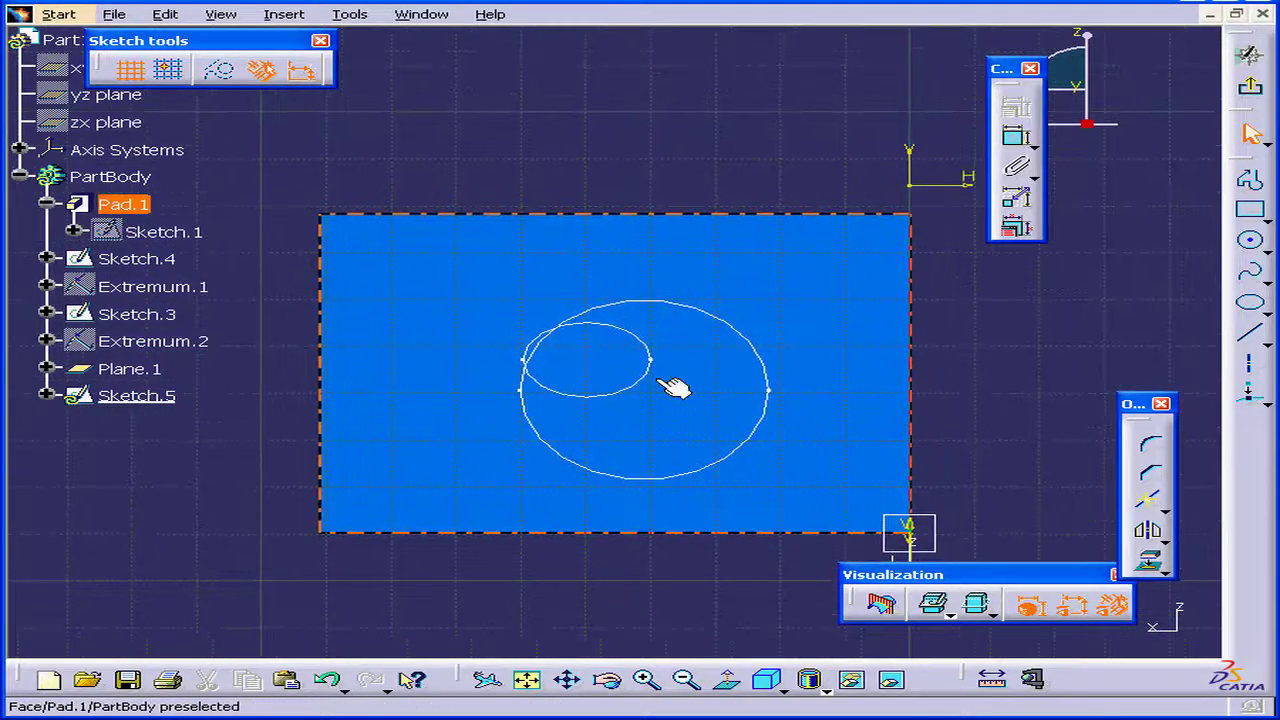
click(1249, 240)
click(397, 270)
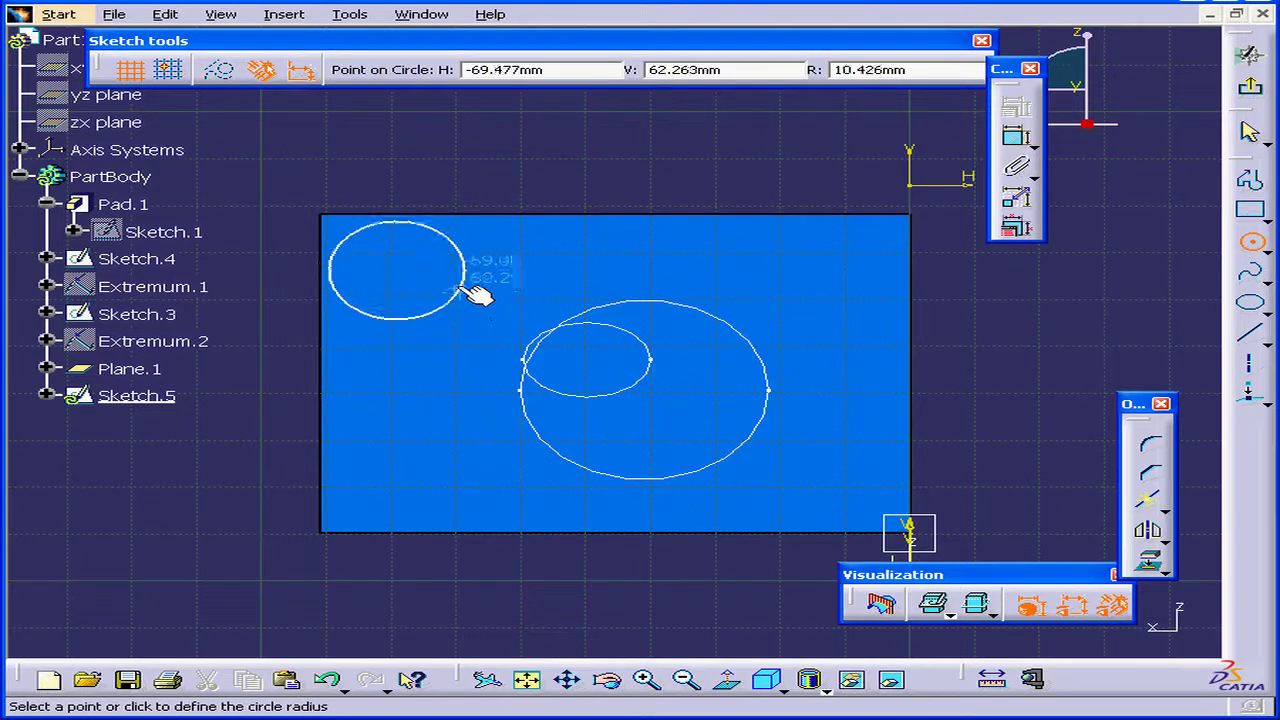
click(456, 283)
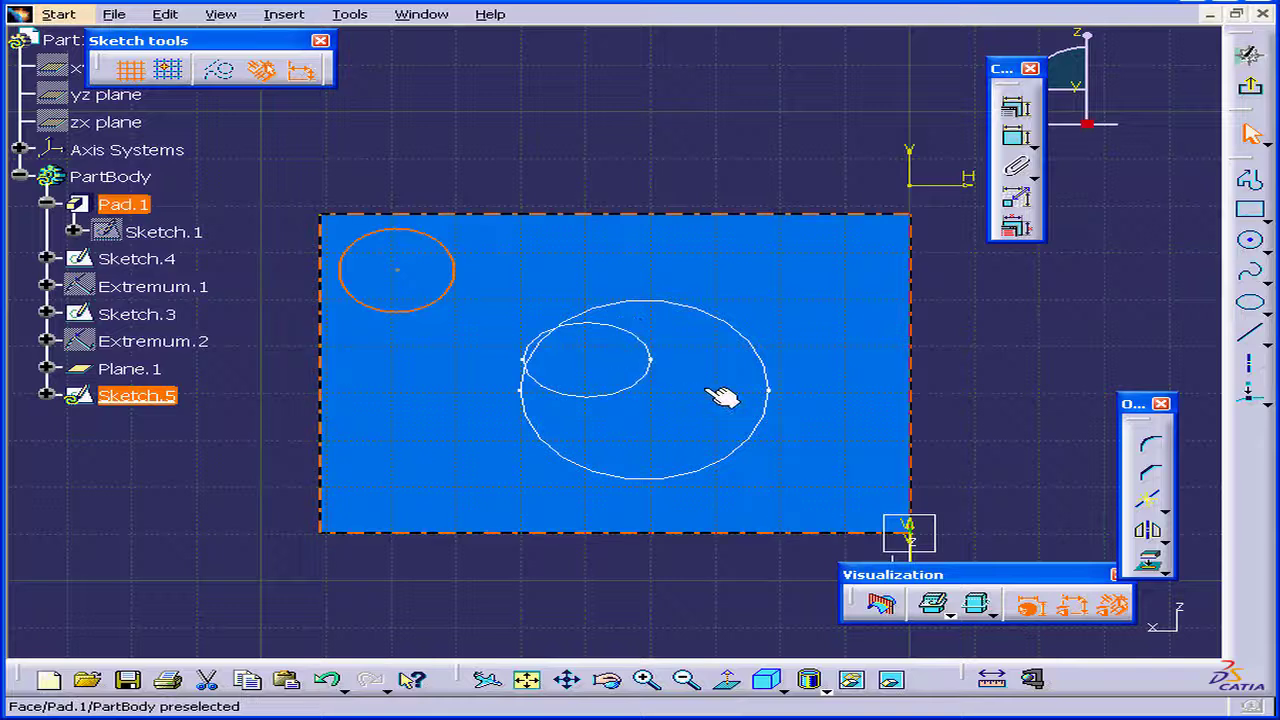
click(1250, 86)
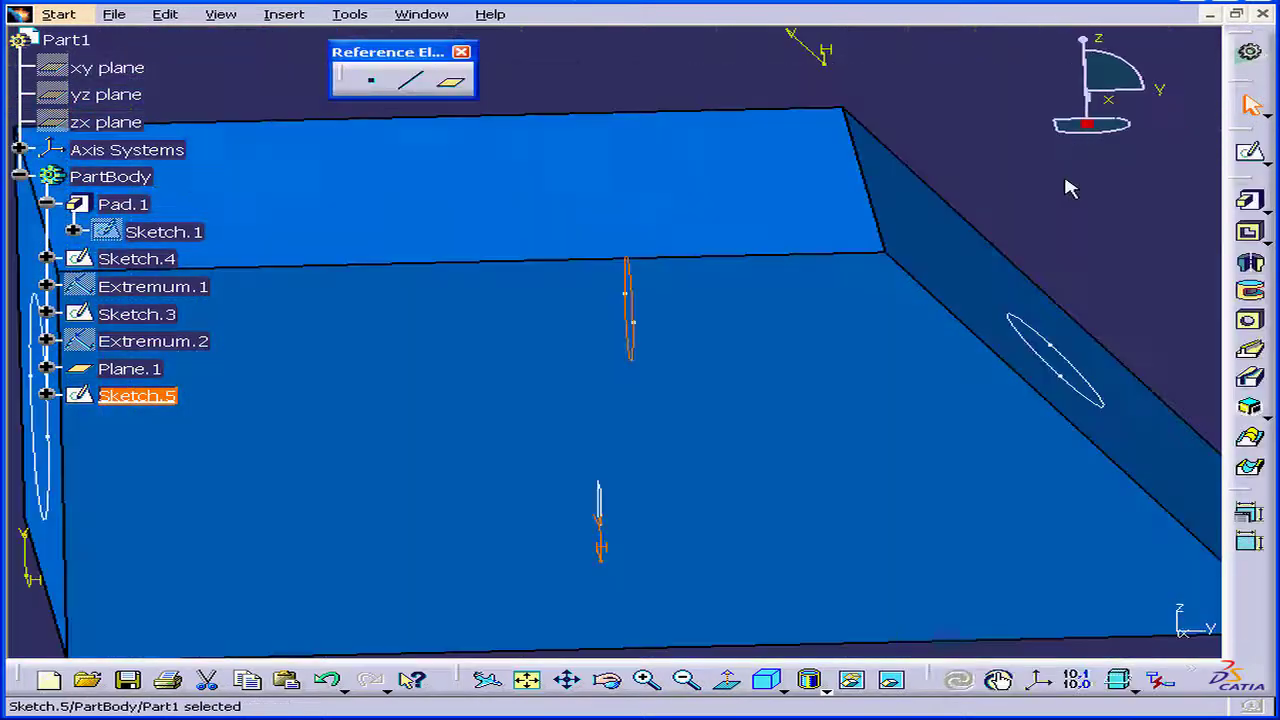
Start a Removed Multi-sections Solid and clear the preselected offset-plane circle from its section list
middle_drag(625, 392, 641, 460)
middle_drag(686, 424, 665, 398)
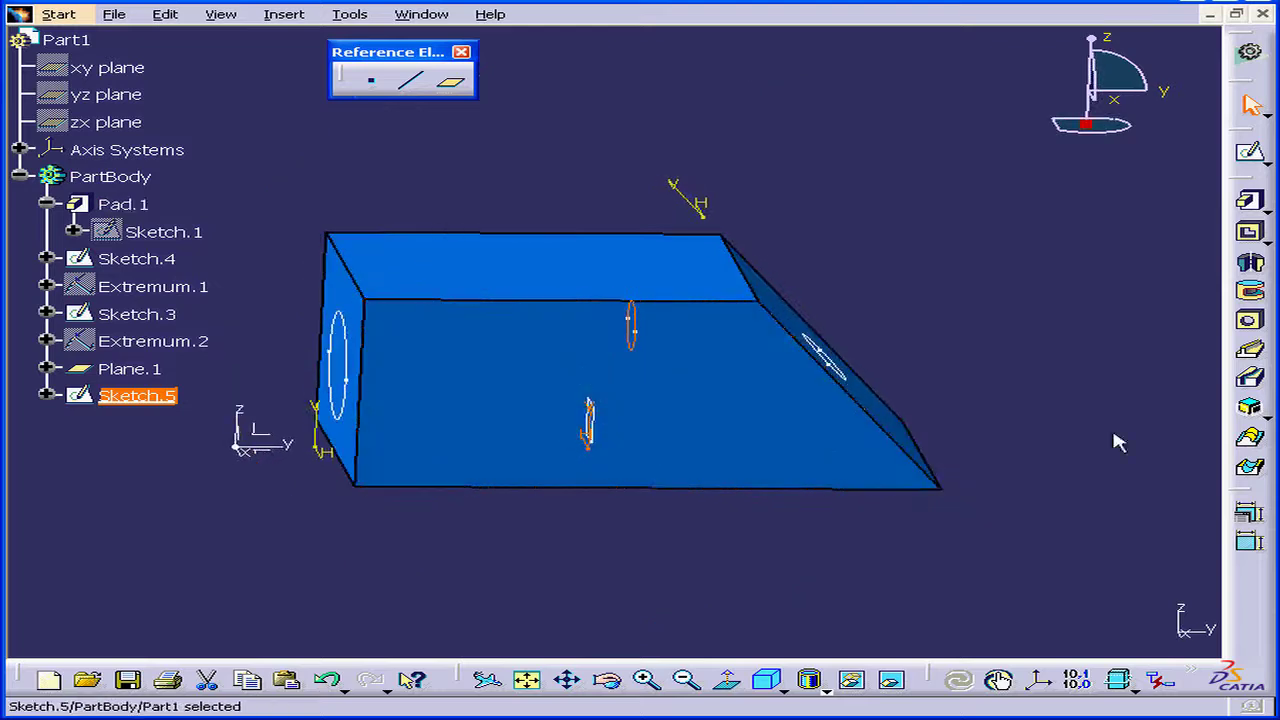
click(1253, 472)
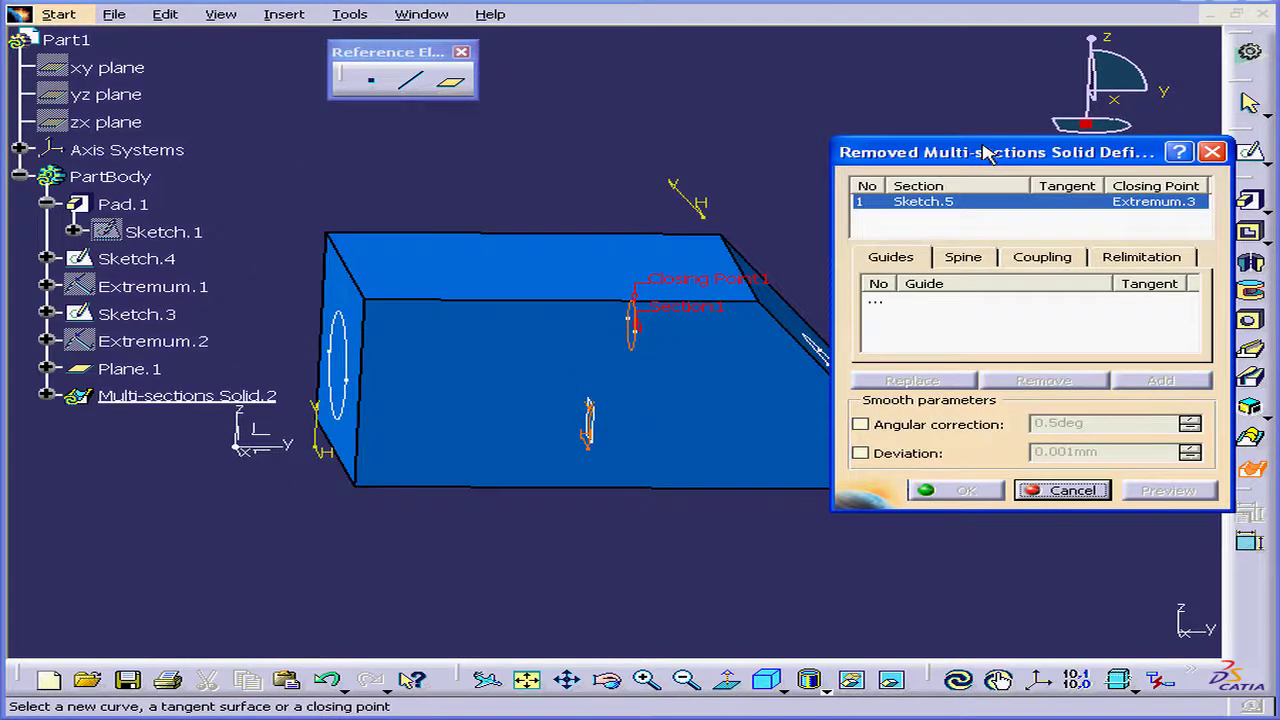
drag(985, 152, 946, 64)
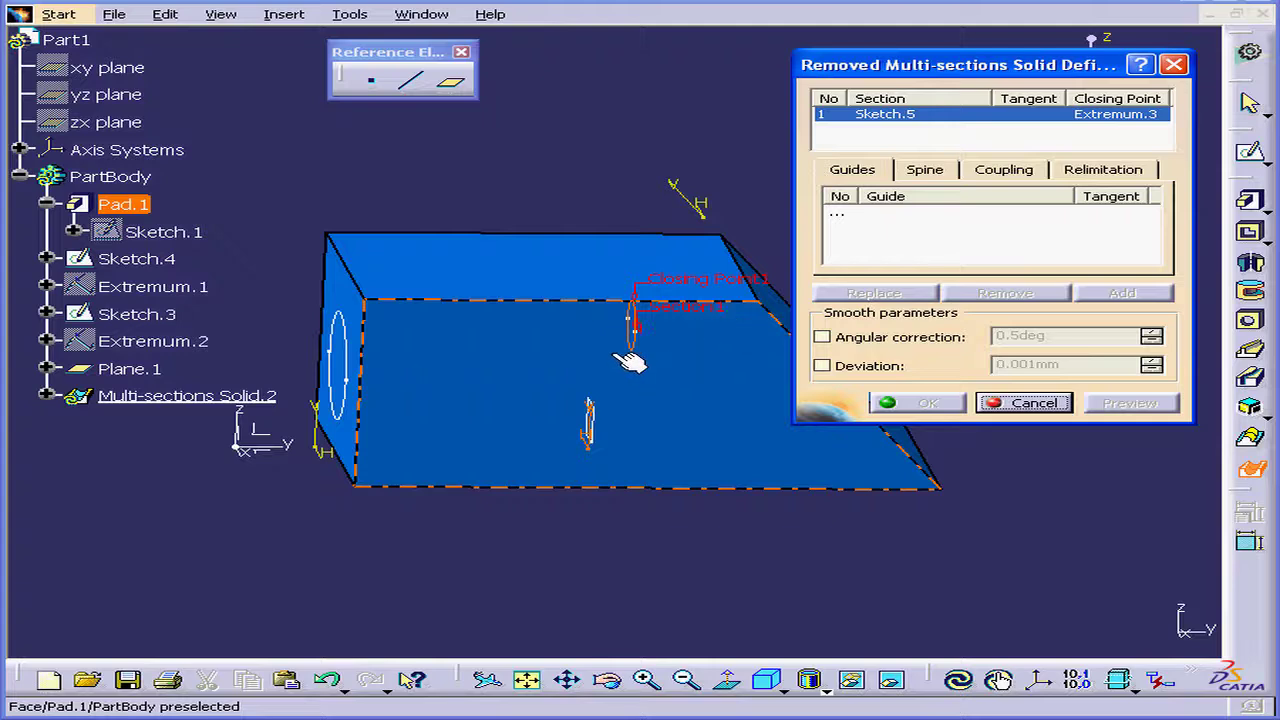
right_click(889, 121)
click(1029, 155)
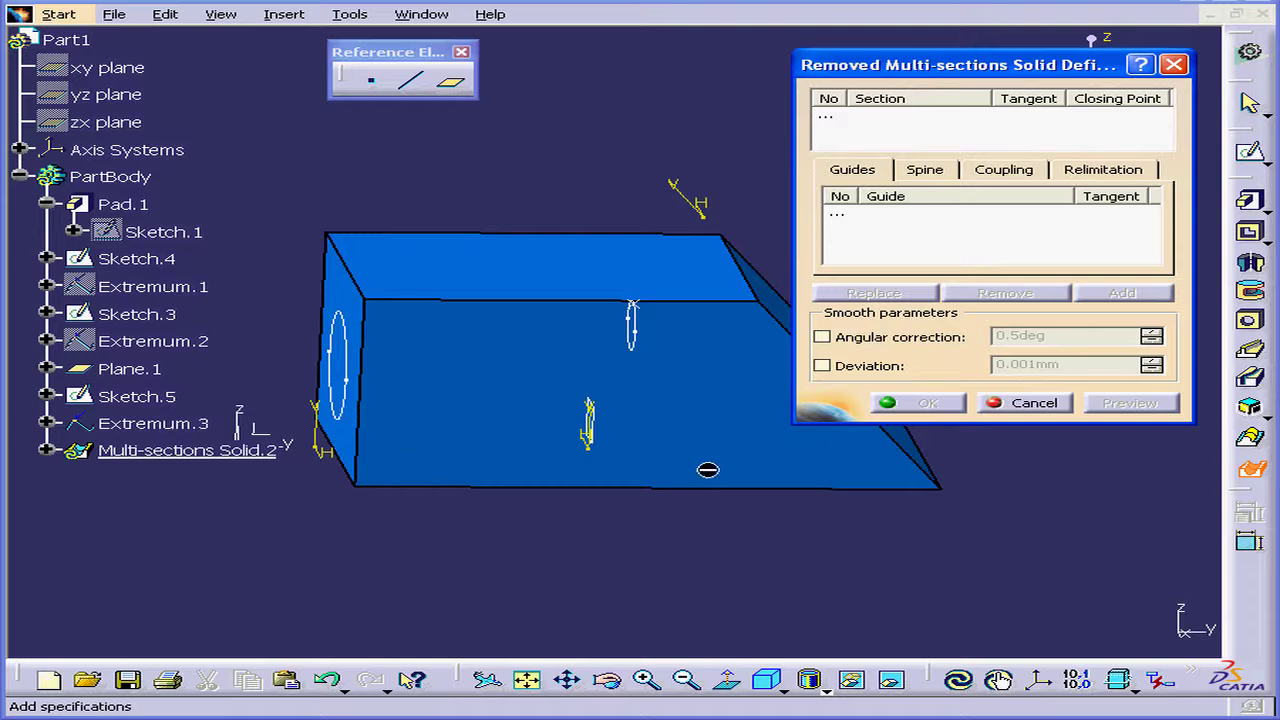
click(878, 115)
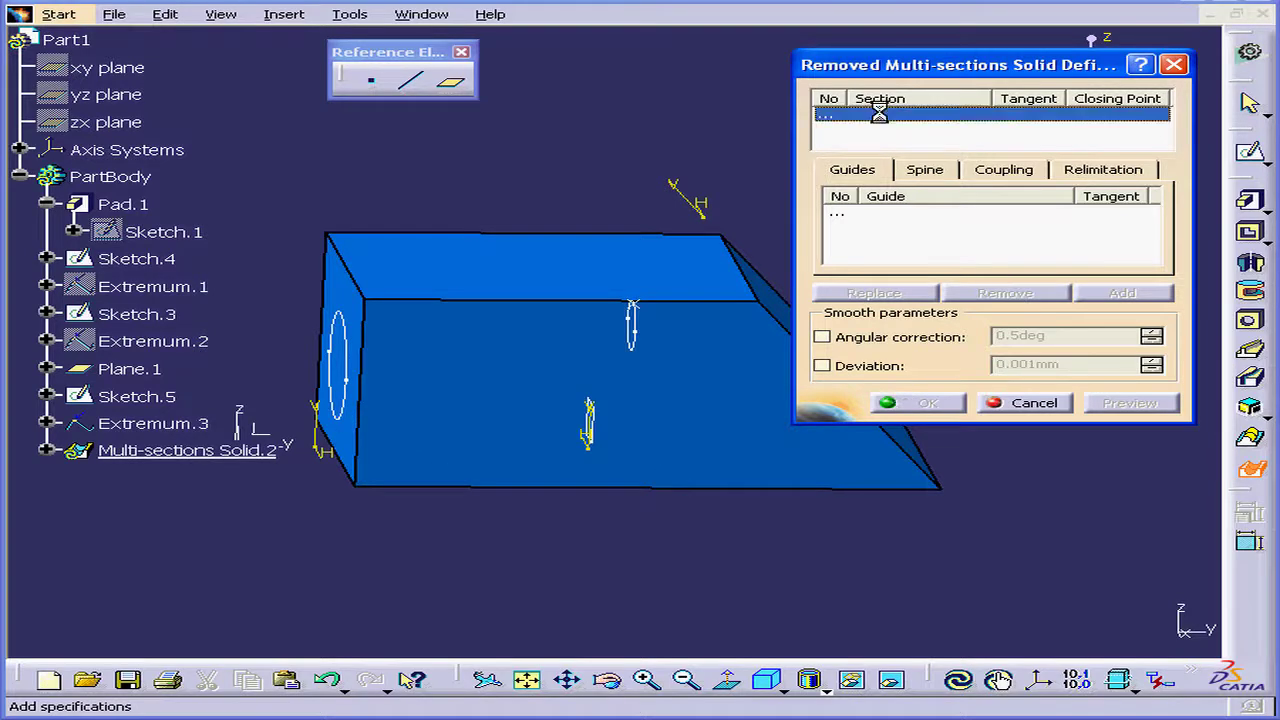
Add the circles on the vertical end face, offset plane and sloped face as sections in that order, and preview the cut
click(362, 397)
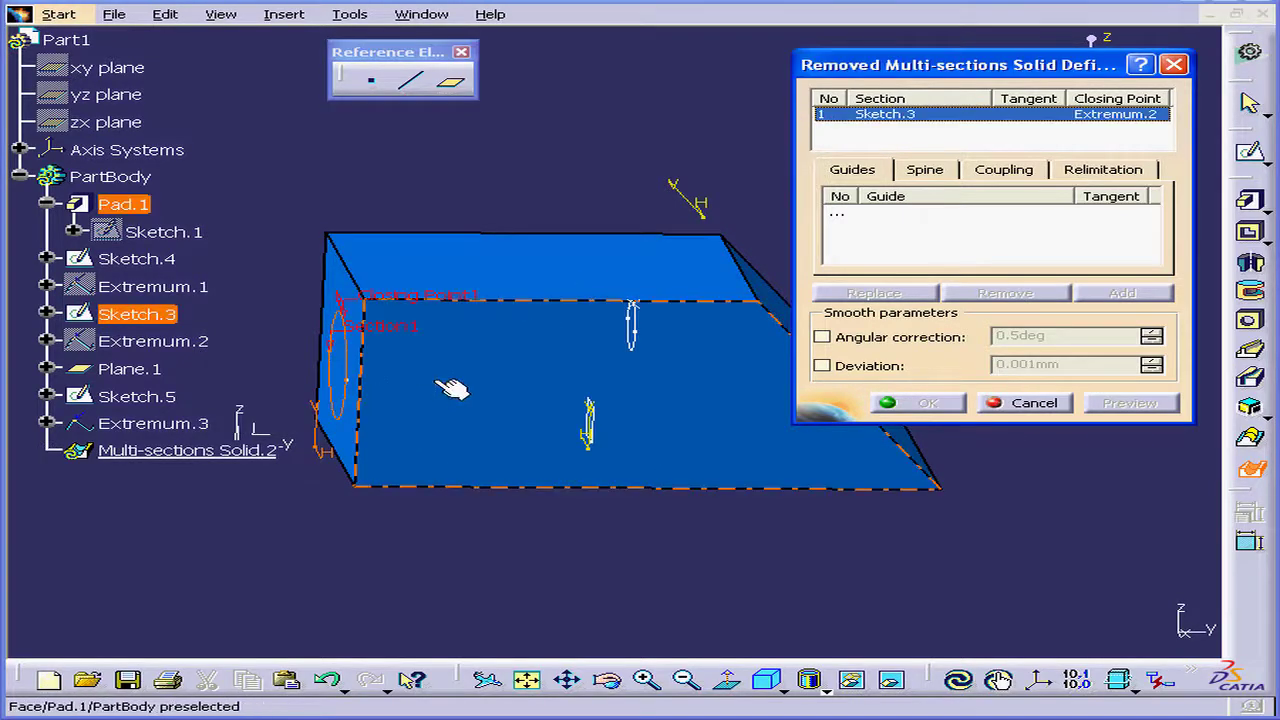
click(648, 352)
mouse_move(651, 351)
middle_down()
mouse_move(608, 391)
mouse_move(537, 403)
middle_up()
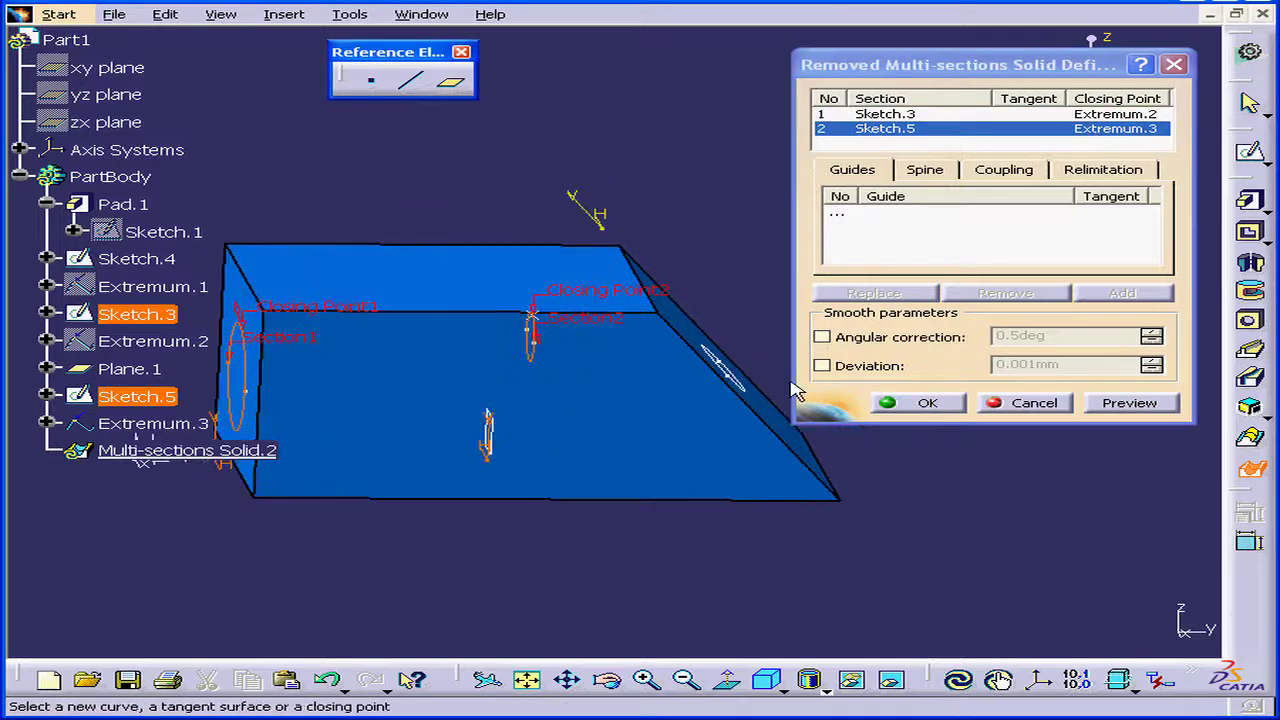
click(740, 394)
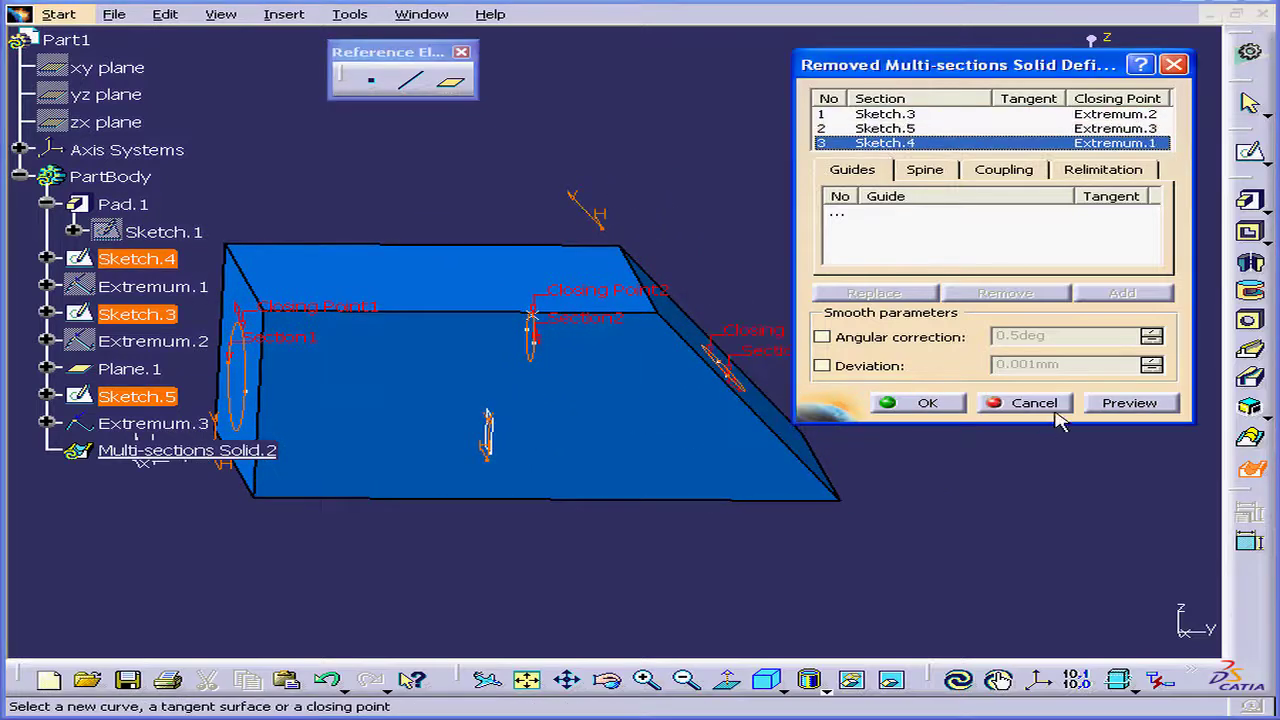
click(1124, 404)
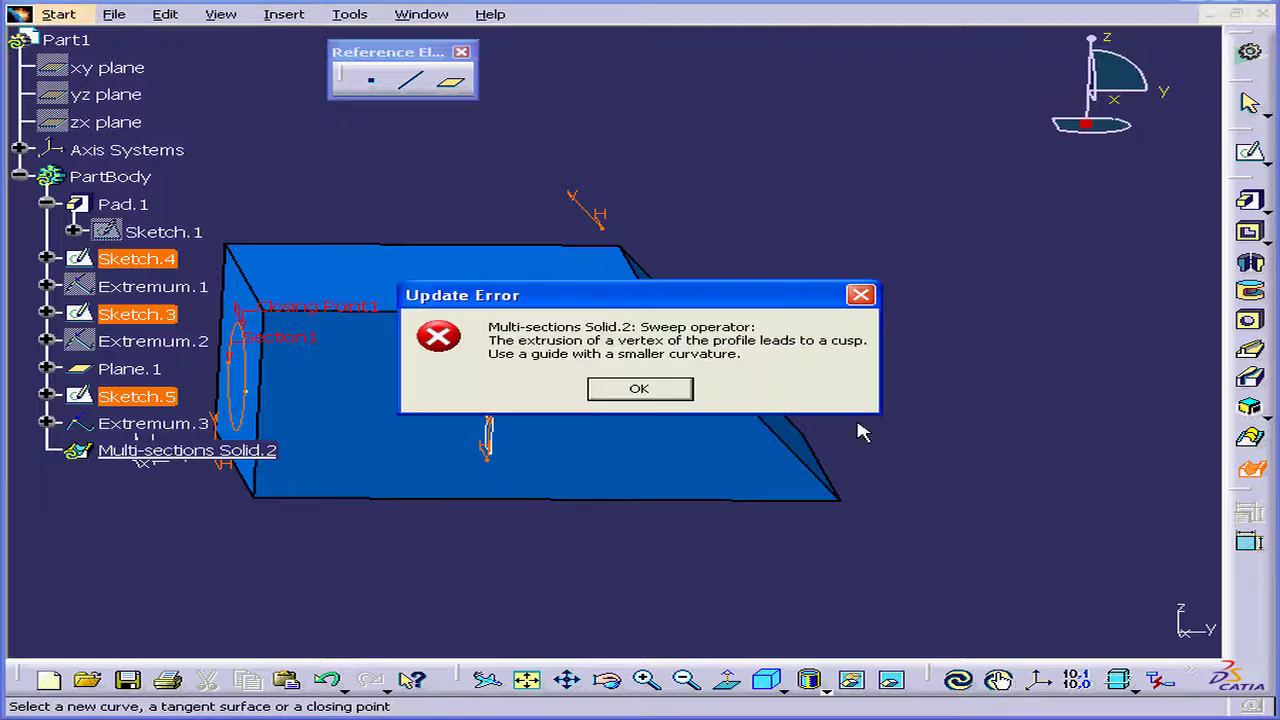
click(640, 390)
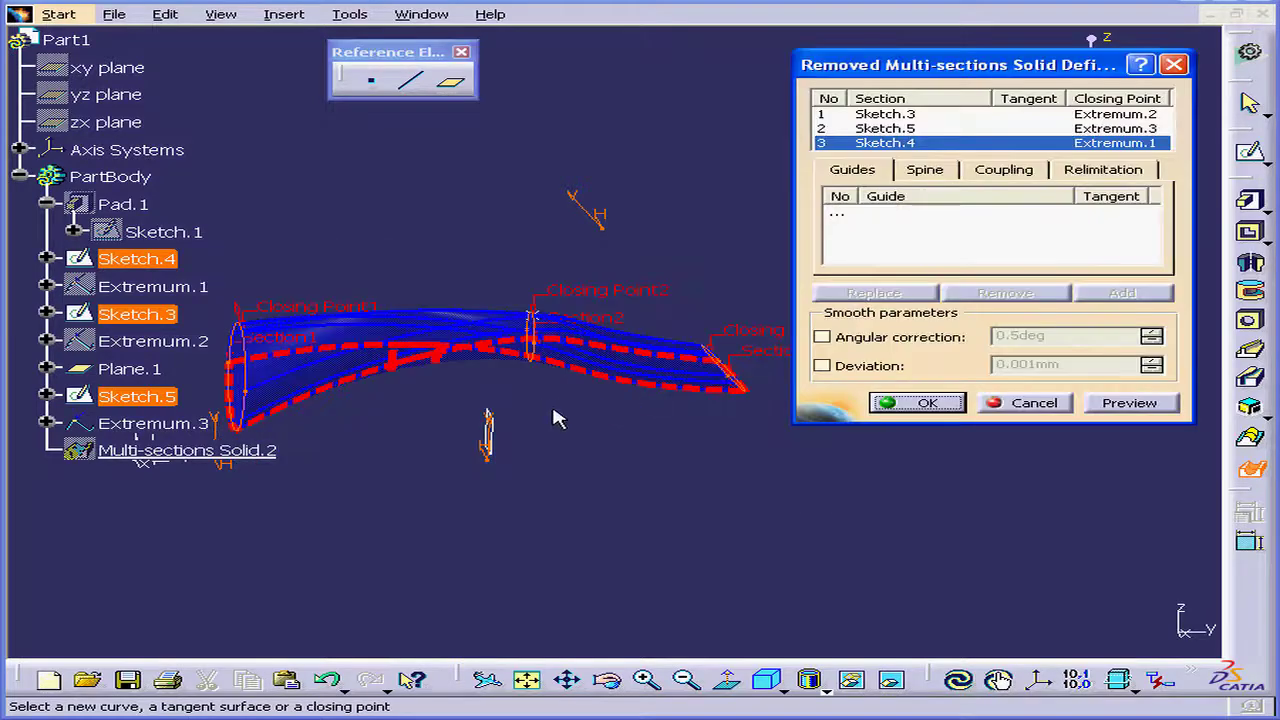
Create the three-section removed solid and examine its path through the pad
middle_drag(480, 392, 376, 415)
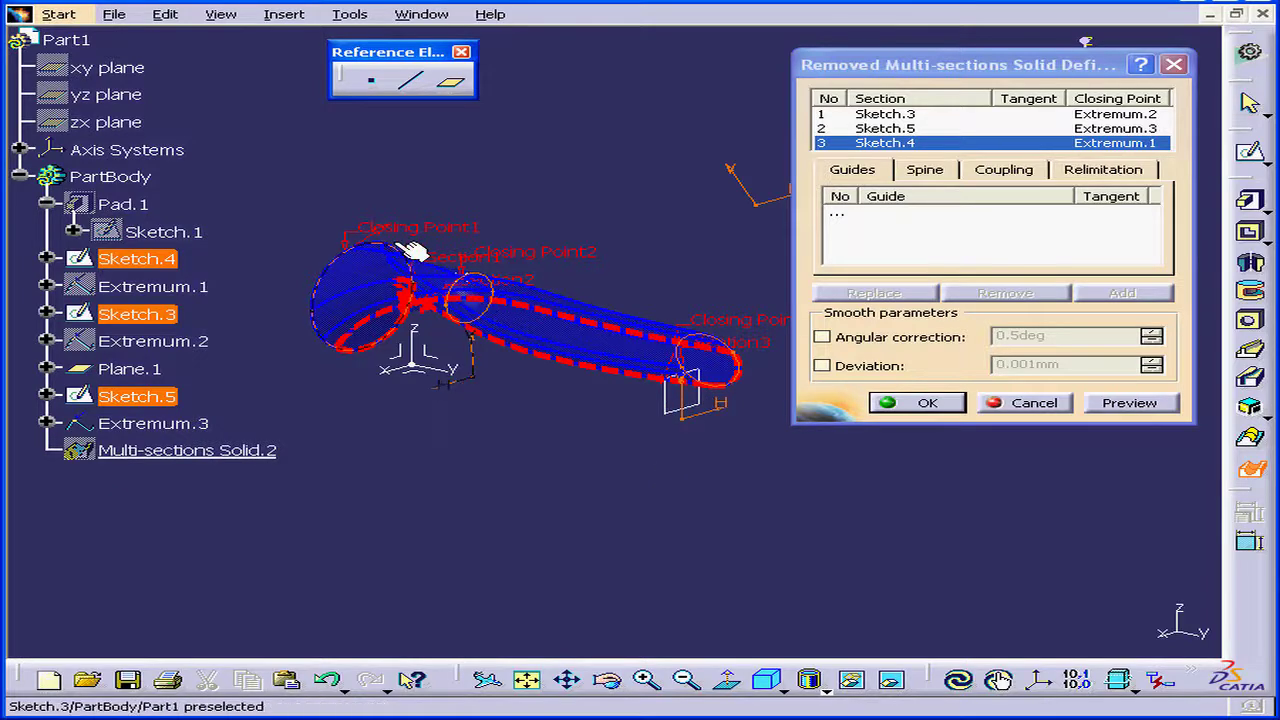
mouse_move(462, 292)
ctrl+middle_down()
mouse_move(403, 272)
mouse_move(451, 353)
mouse_move(450, 303)
mouse_move(448, 351)
ctrl+middle_up()
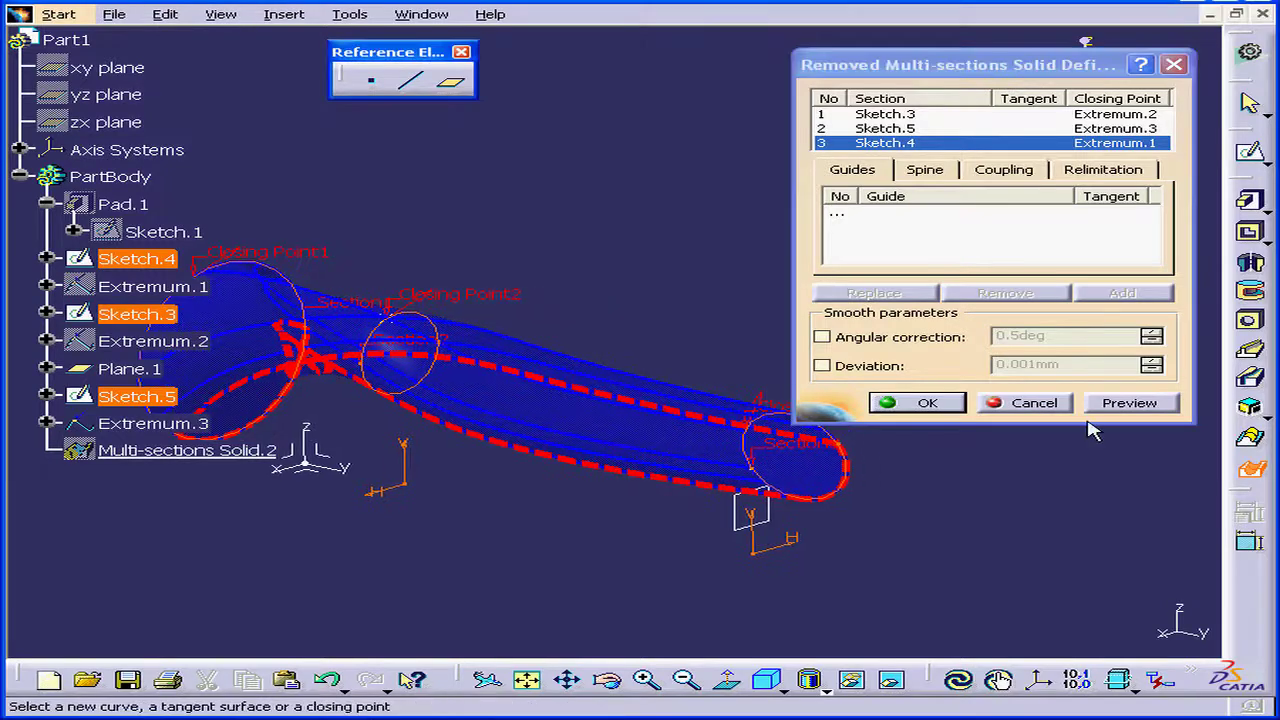
click(1128, 402)
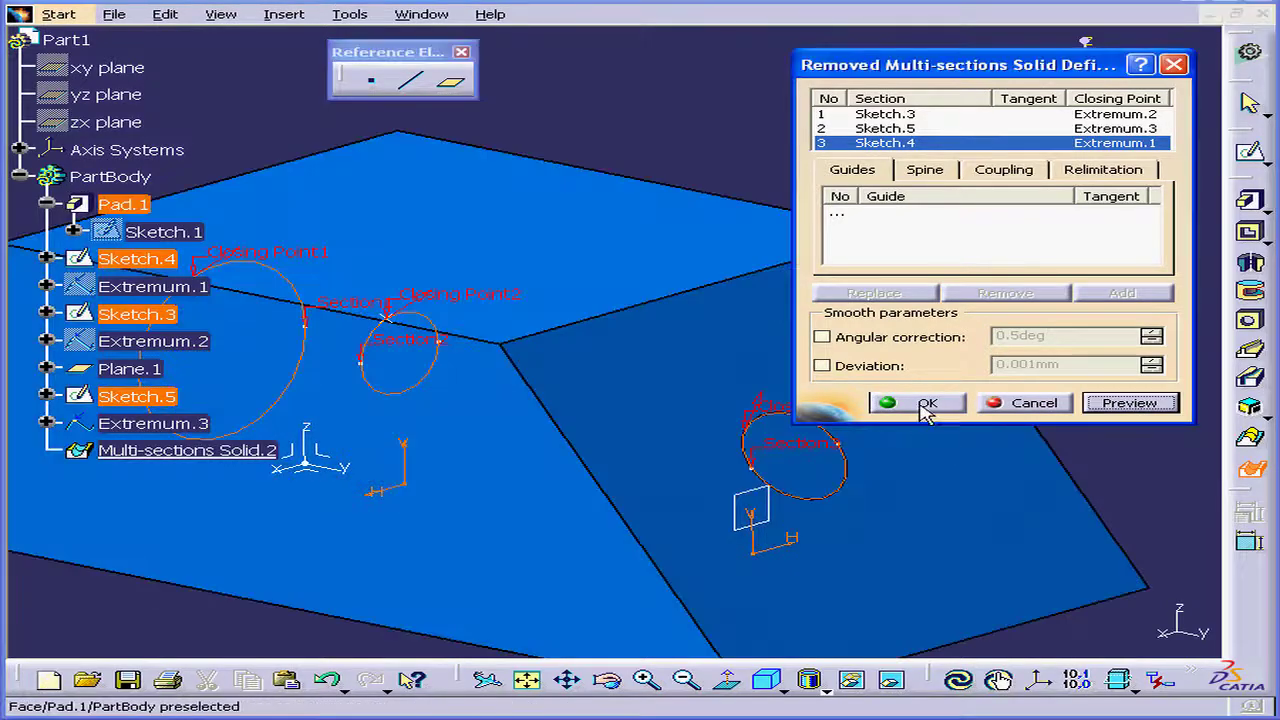
click(925, 404)
mouse_move(608, 434)
middle_down()
mouse_move(566, 437)
mouse_move(671, 446)
mouse_move(795, 388)
mouse_move(808, 363)
mouse_move(600, 440)
middle_up()
click(165, 452)
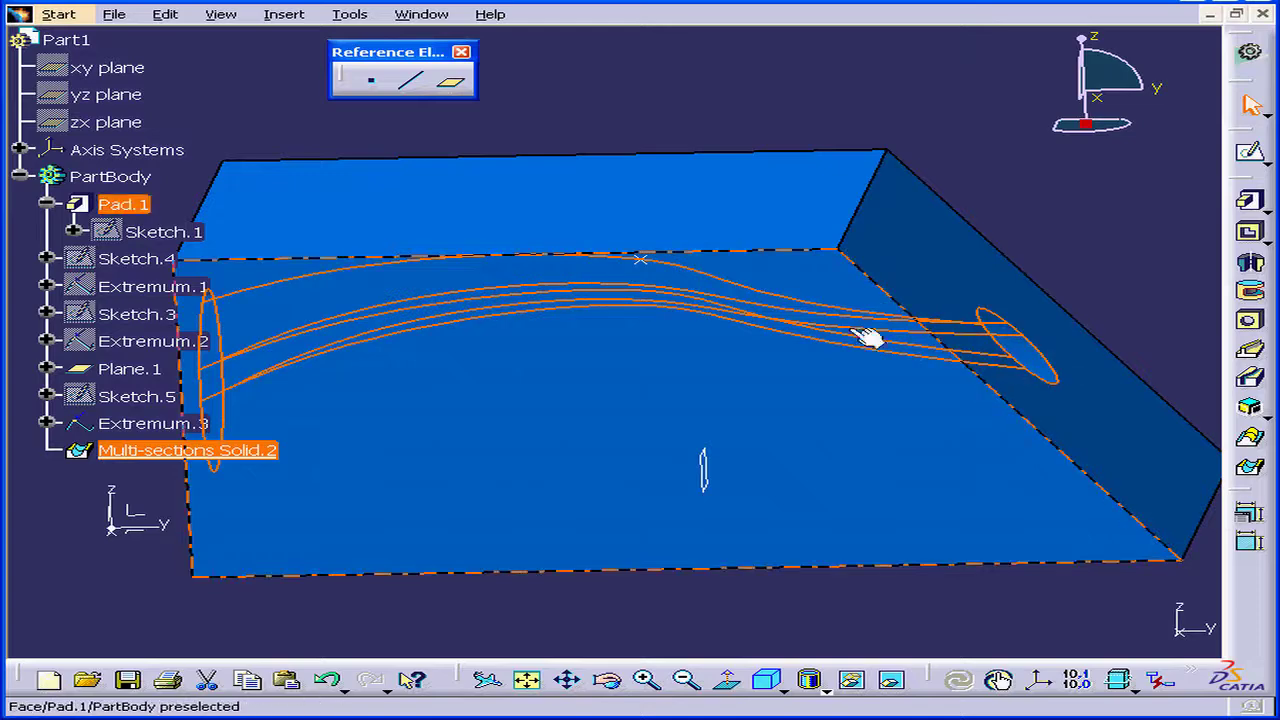
middle_drag(352, 422, 591, 396)
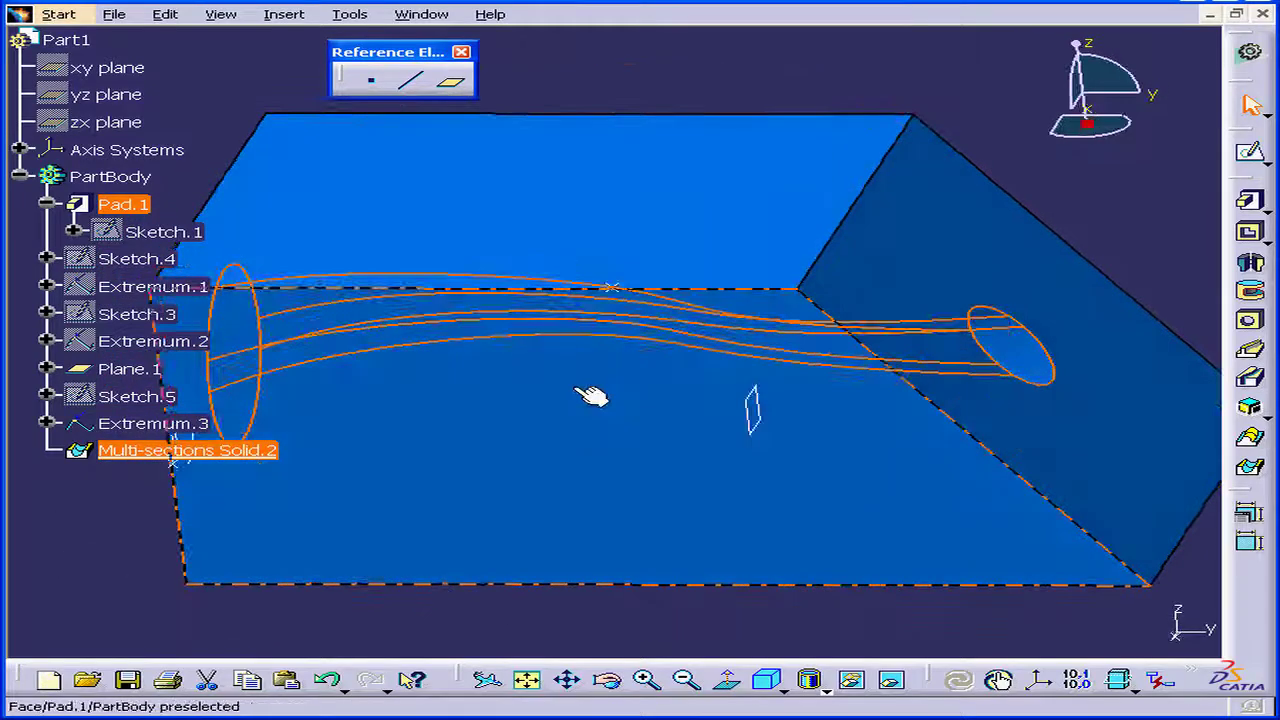
Delete the three-section removed solid while keeping its circle sketches
right_click(202, 450)
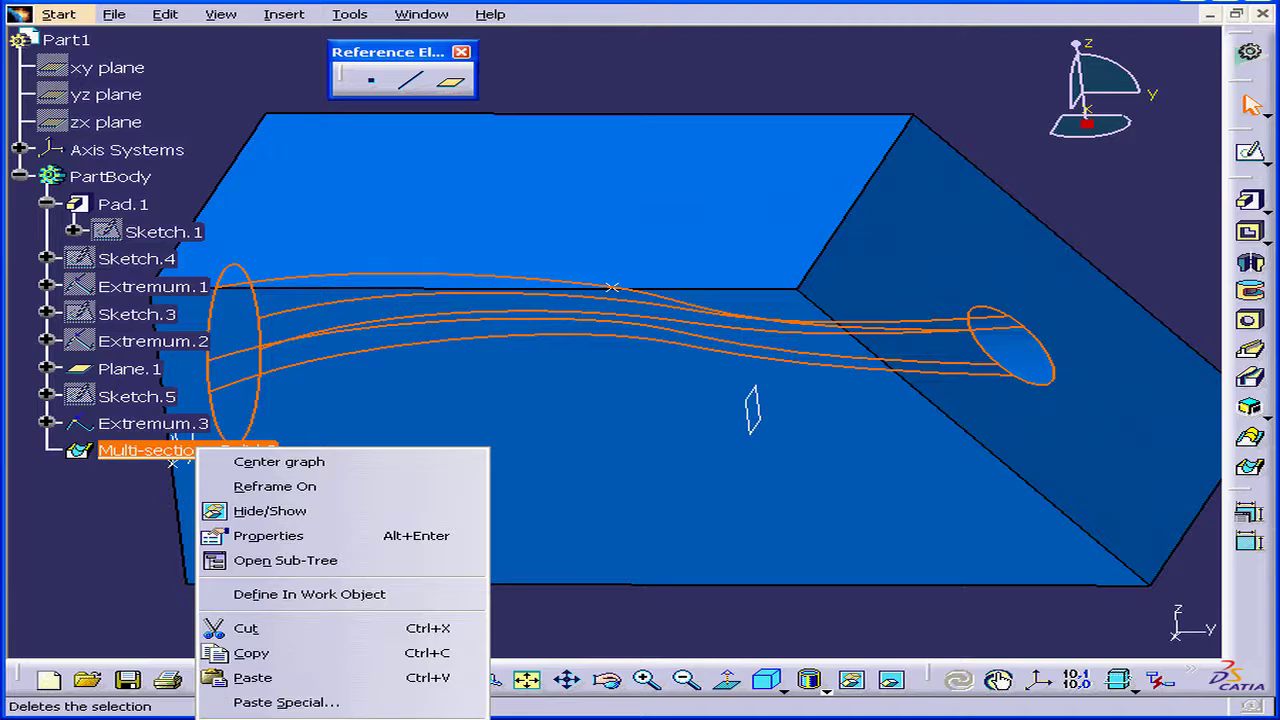
click(345, 717)
click(1068, 630)
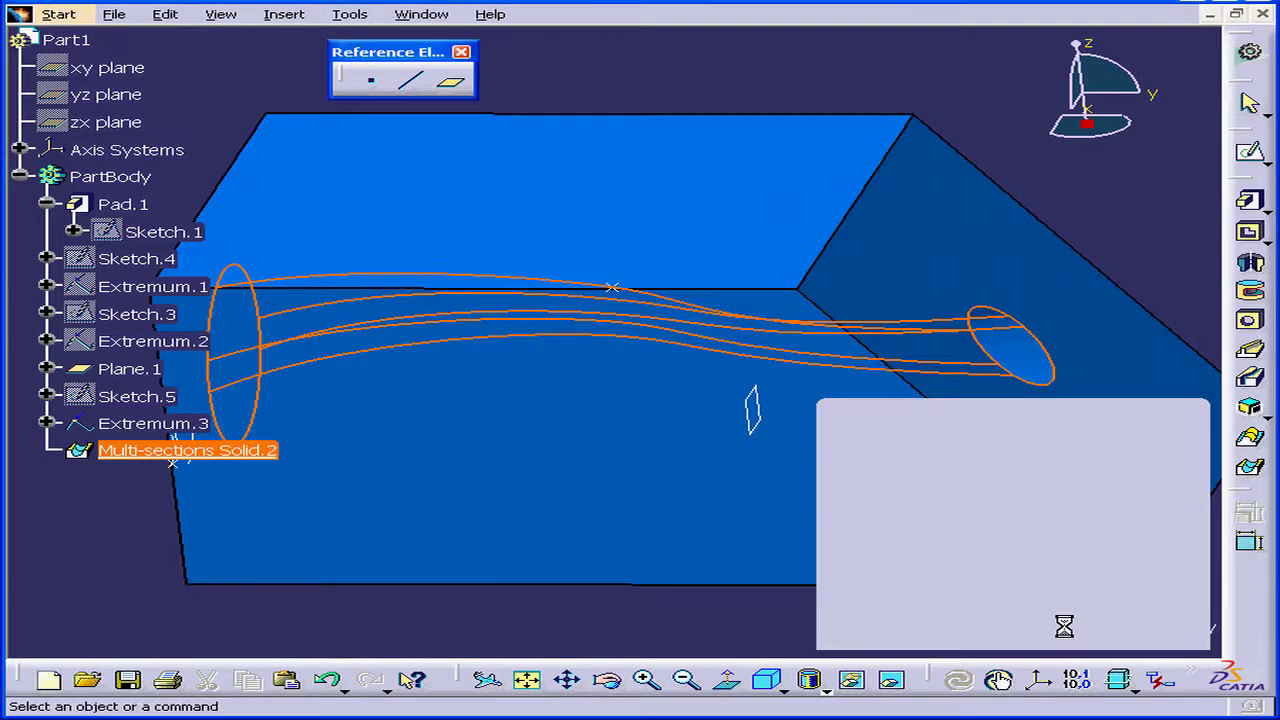
middle_drag(425, 393, 495, 325)
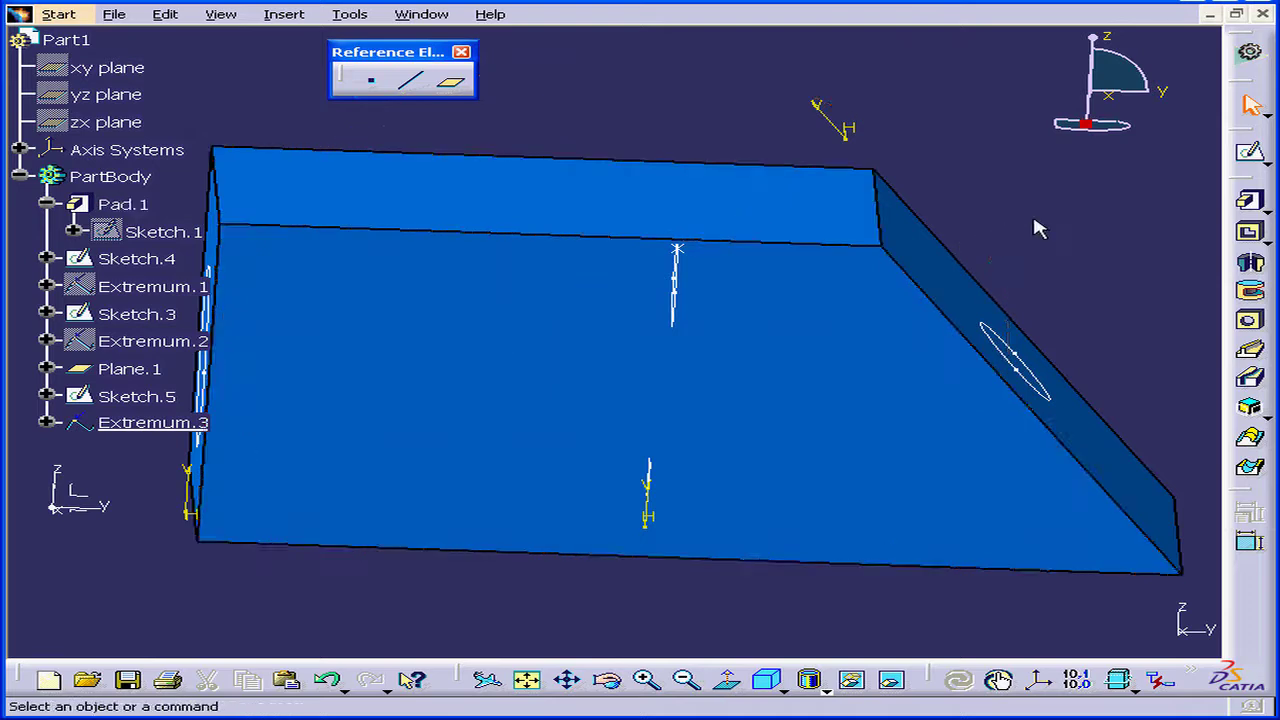
Sketch a wavy six-point spline on the pad's long side face, from the vertical end-face circle's centre via the offset-plane circle to the sloped-face circle
click(1252, 155)
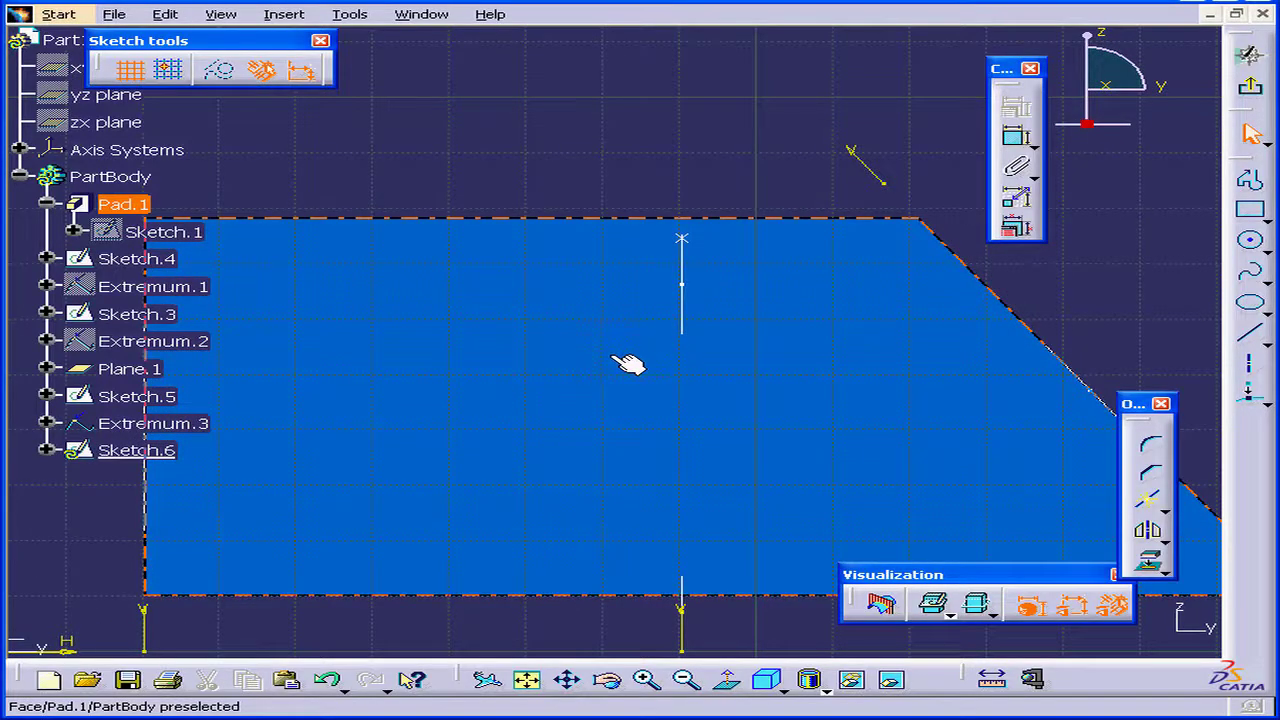
mouse_move(628, 364)
middle_down()
mouse_move(703, 340)
mouse_move(726, 354)
middle_up()
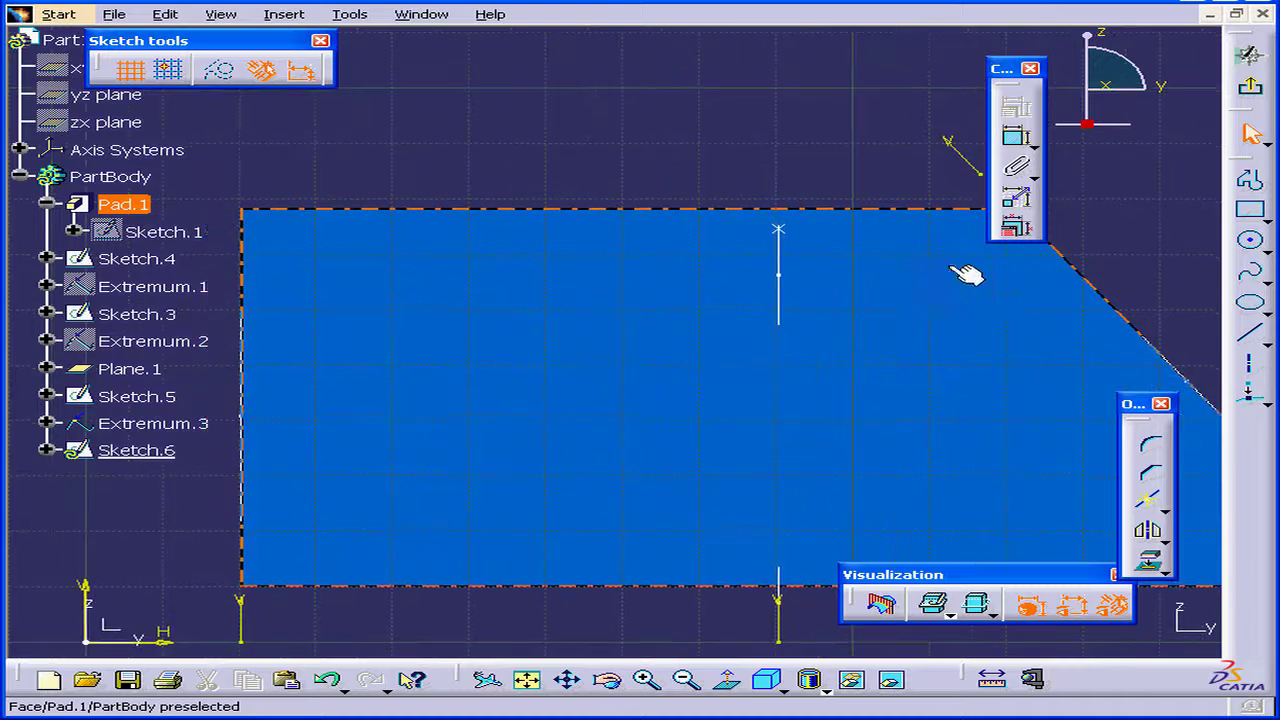
click(1250, 272)
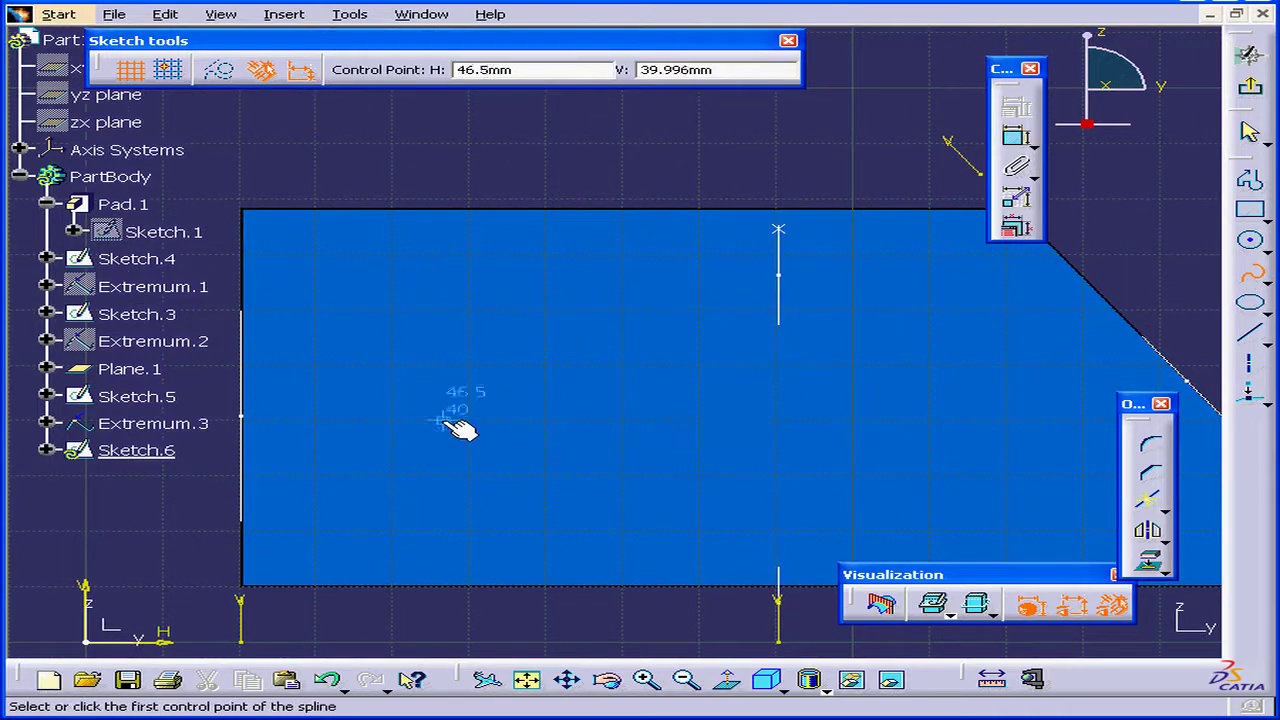
click(243, 415)
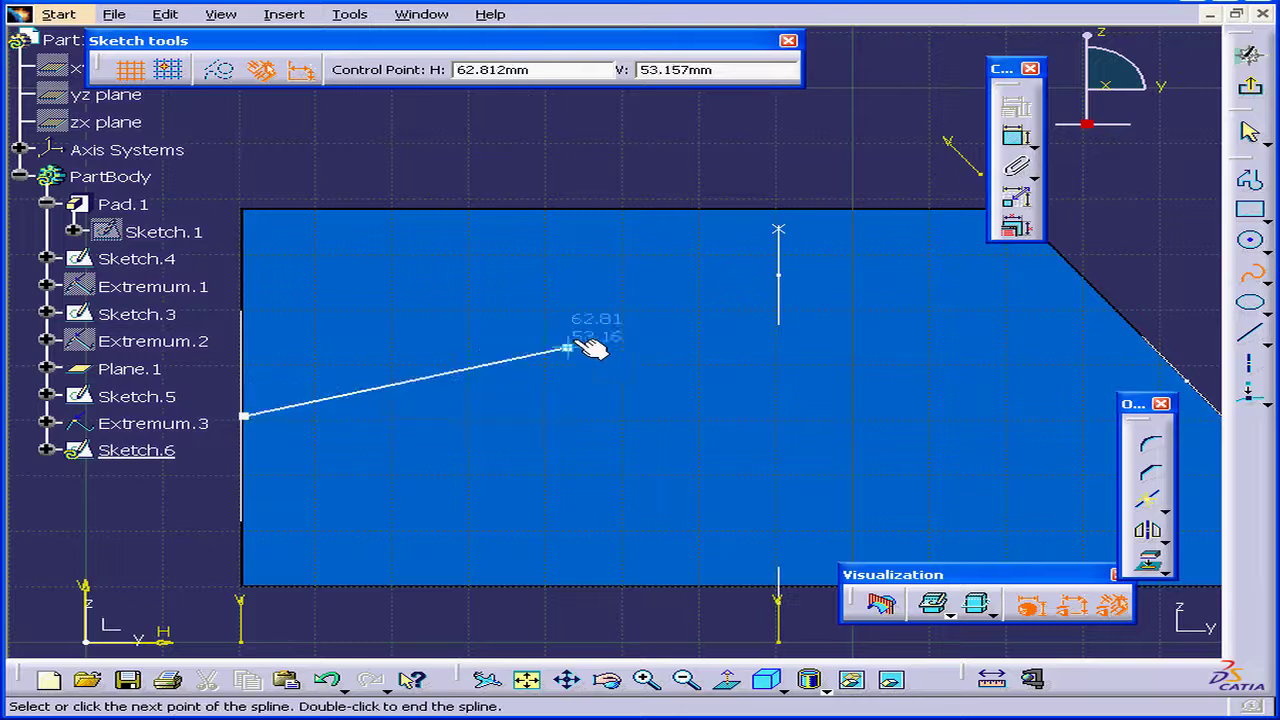
click(470, 424)
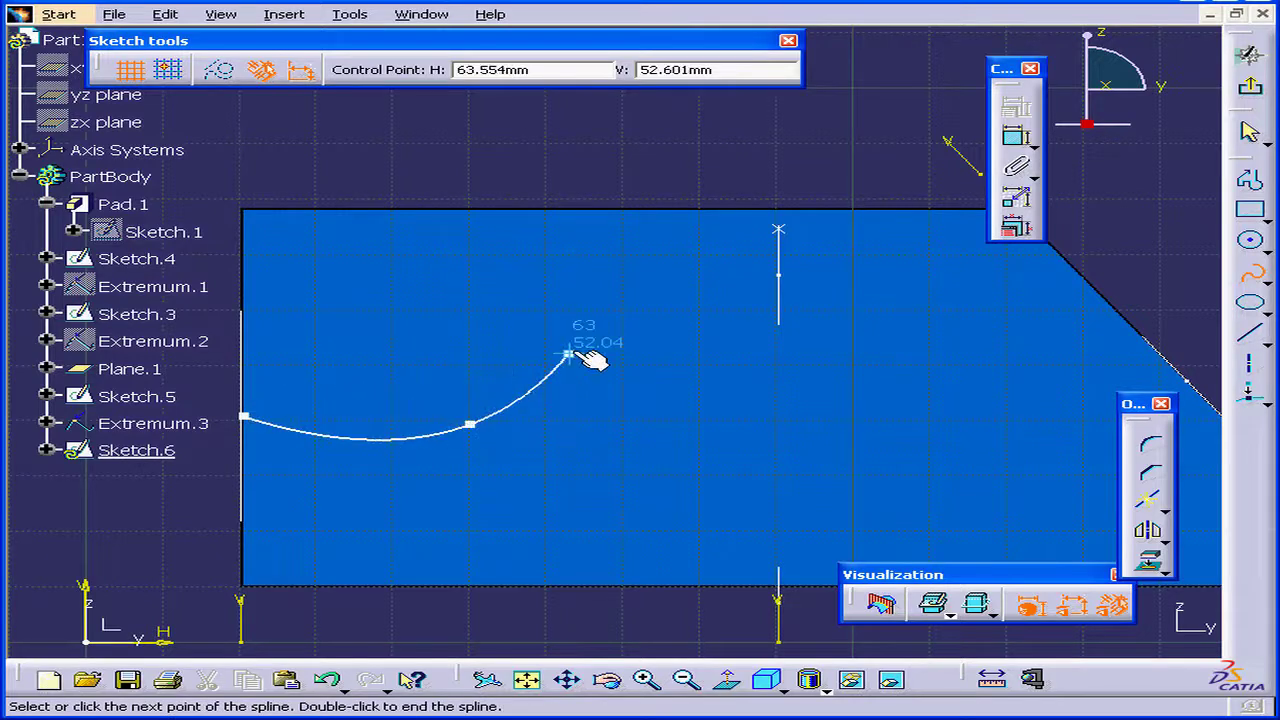
click(588, 342)
click(778, 272)
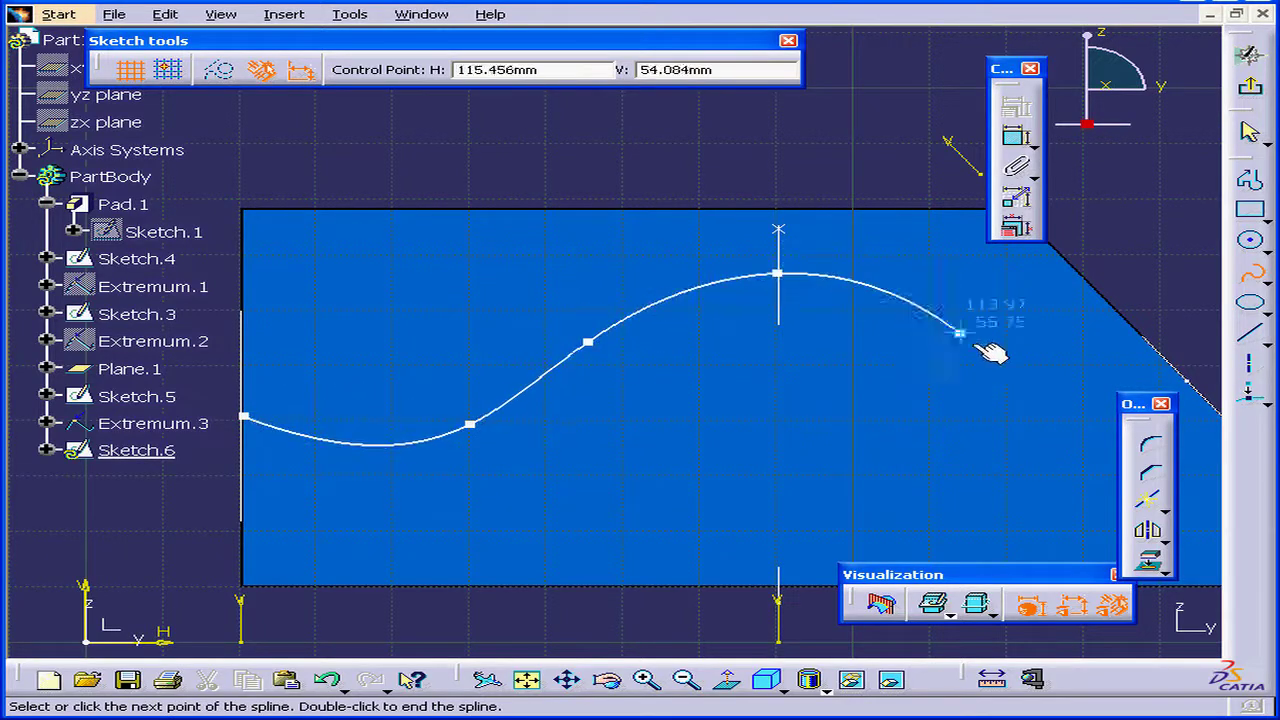
click(990, 389)
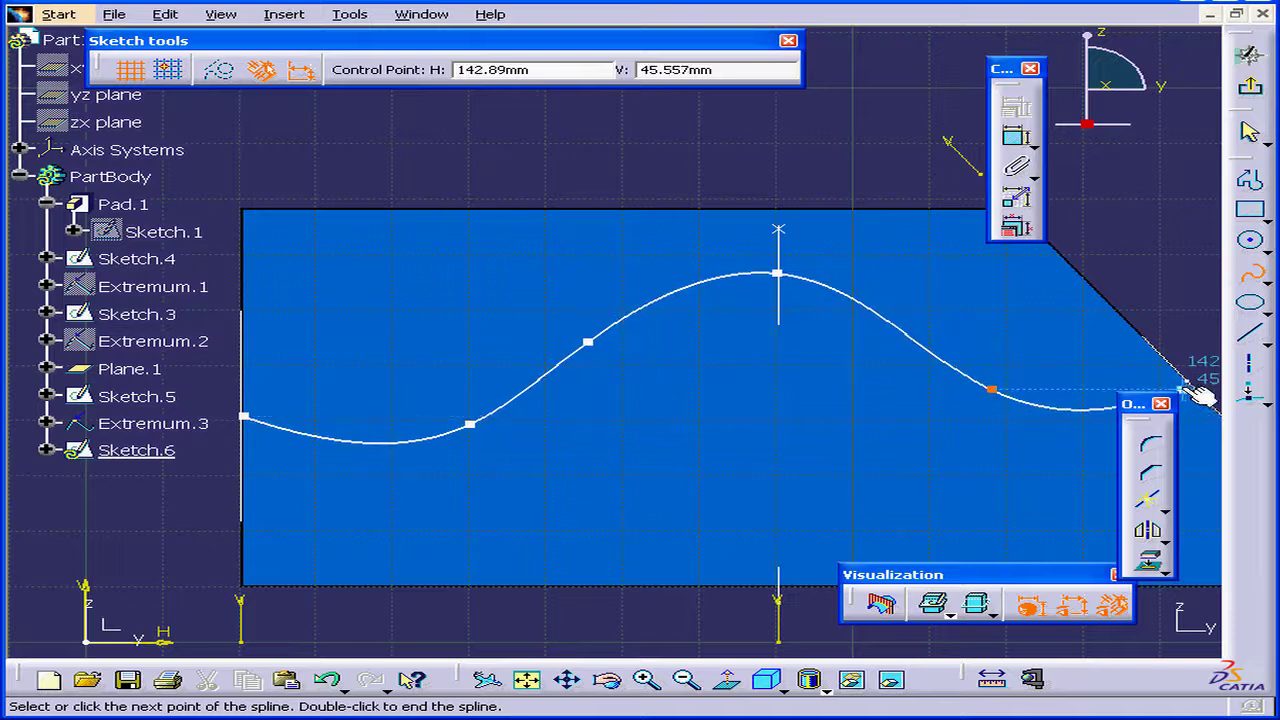
click(1185, 378)
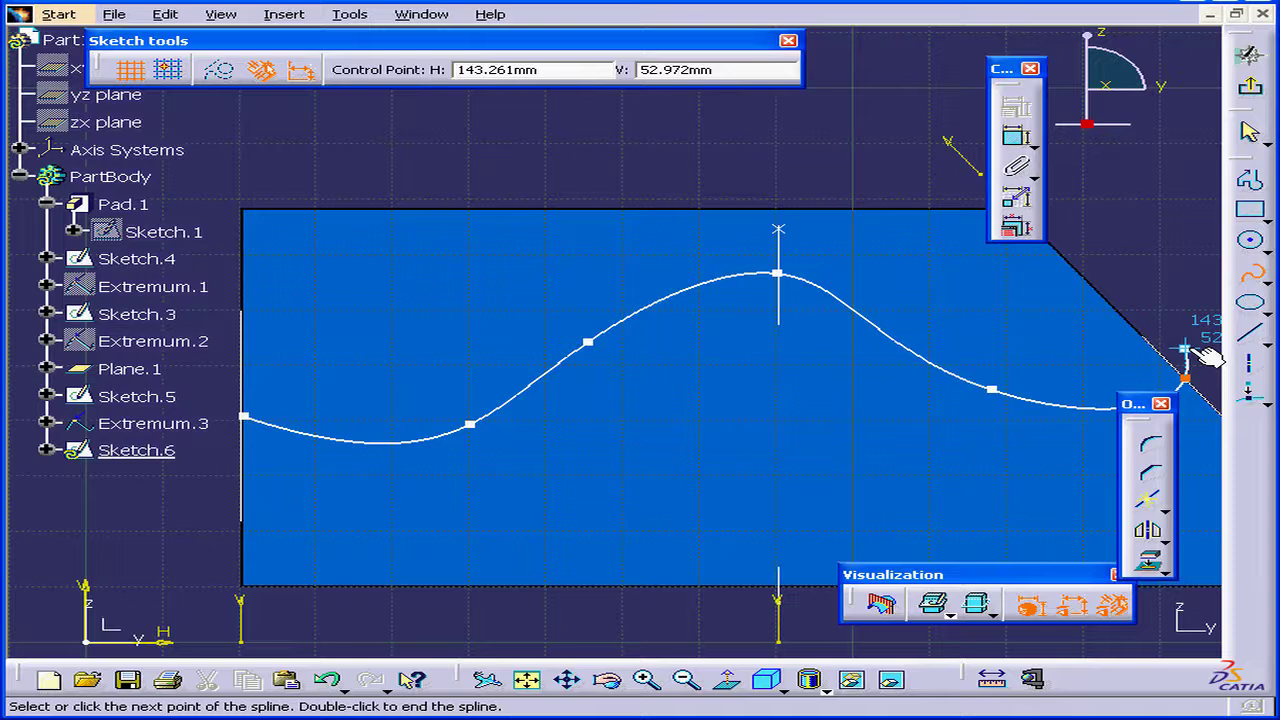
double_click(1186, 349)
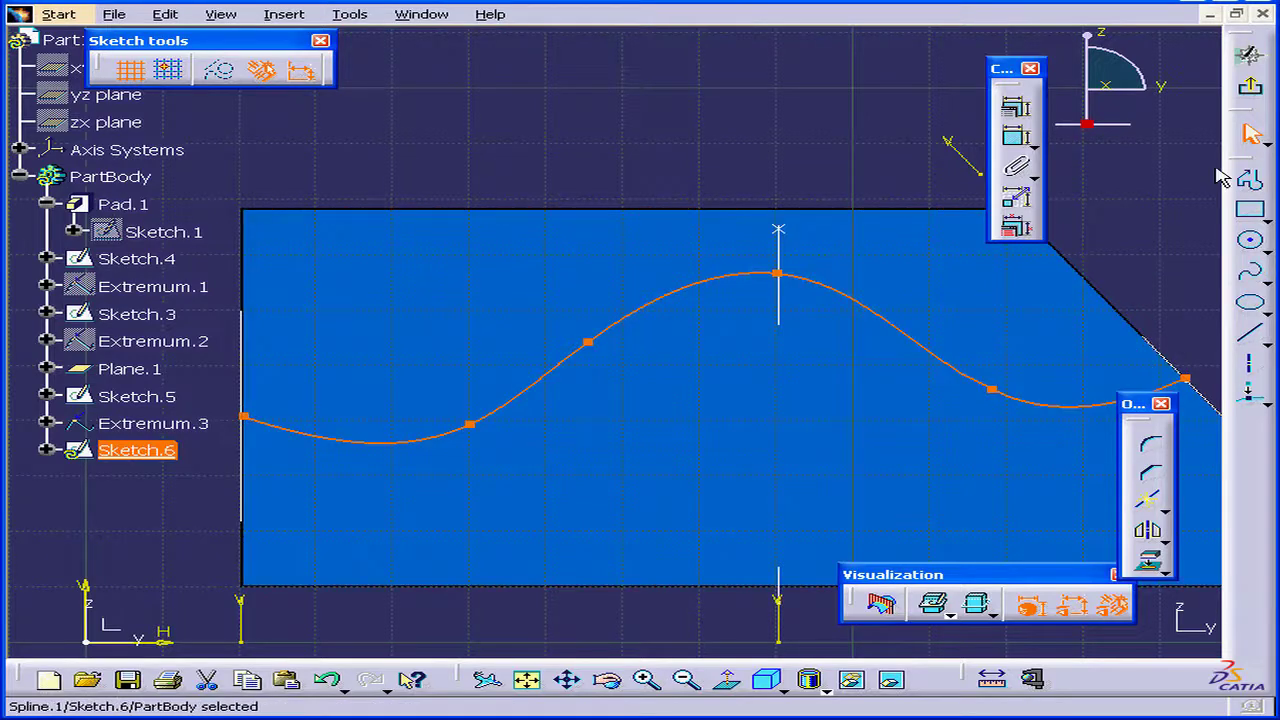
click(1249, 55)
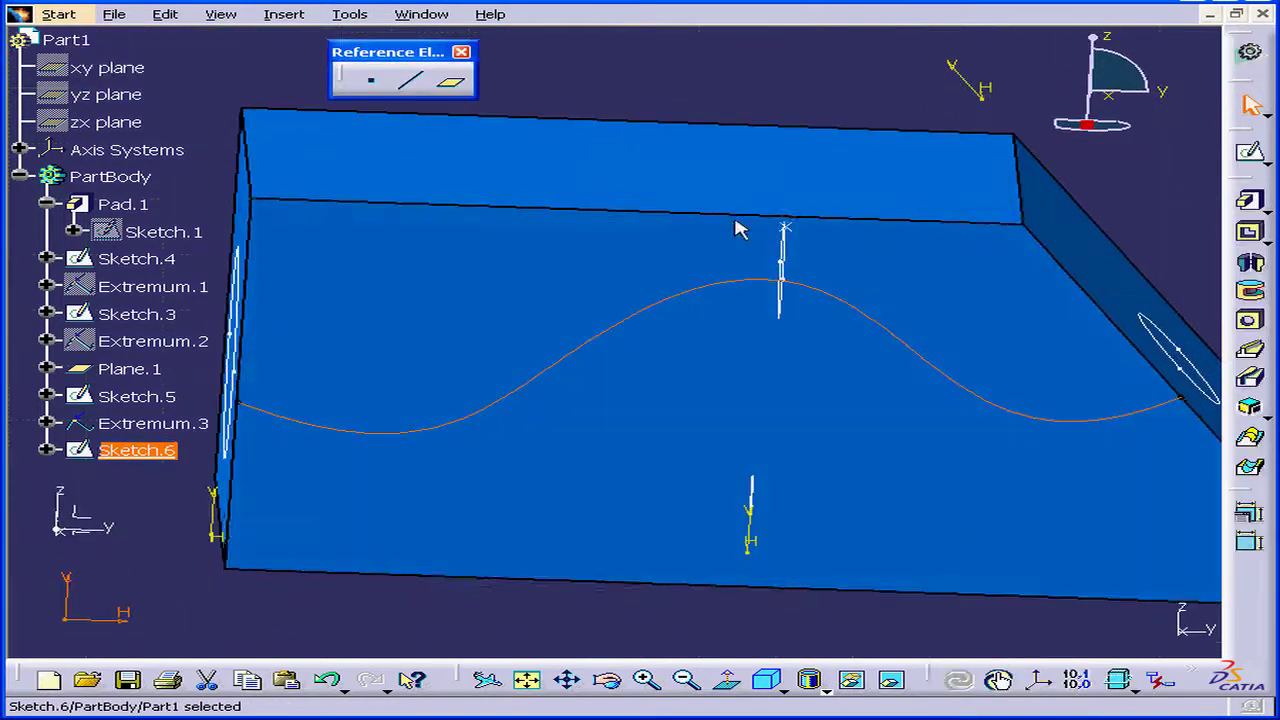
Start a Removed Multi-sections Solid with the vertical end-face, offset-plane and sloped-face circles as sections in that order, and preview it
middle_drag(857, 366, 975, 292)
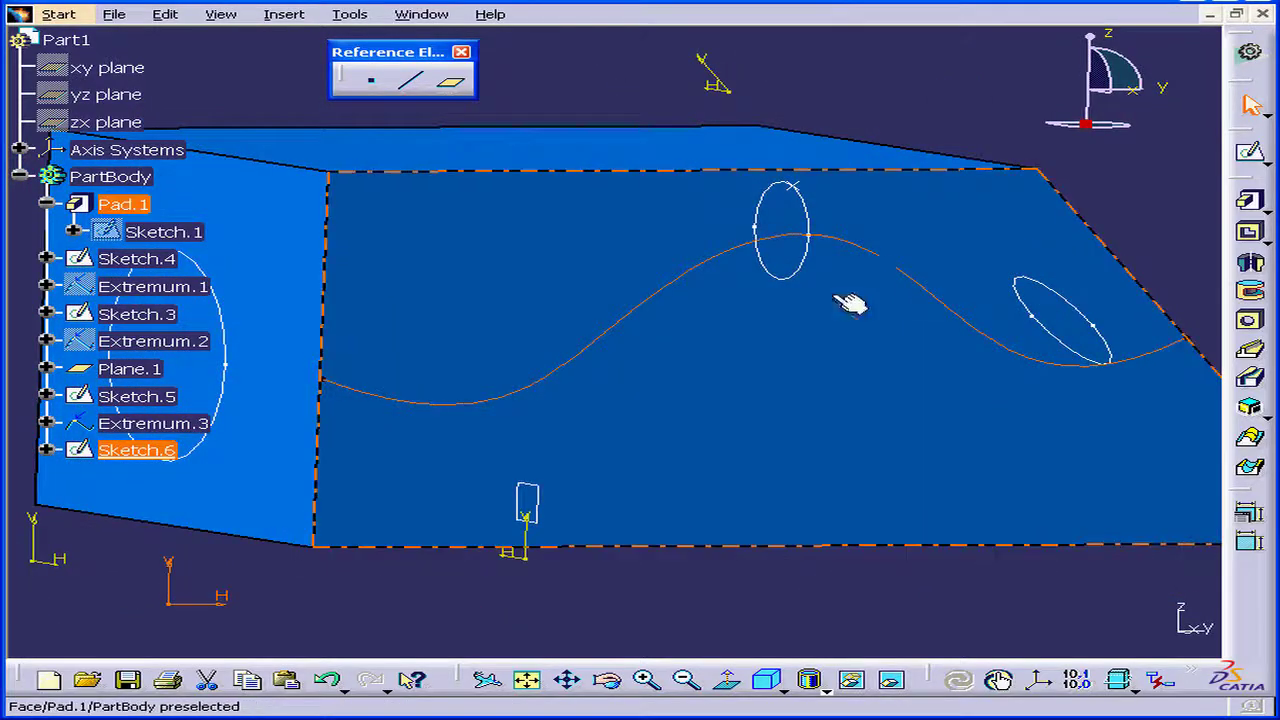
ctrl+middle_drag(850, 303, 845, 370)
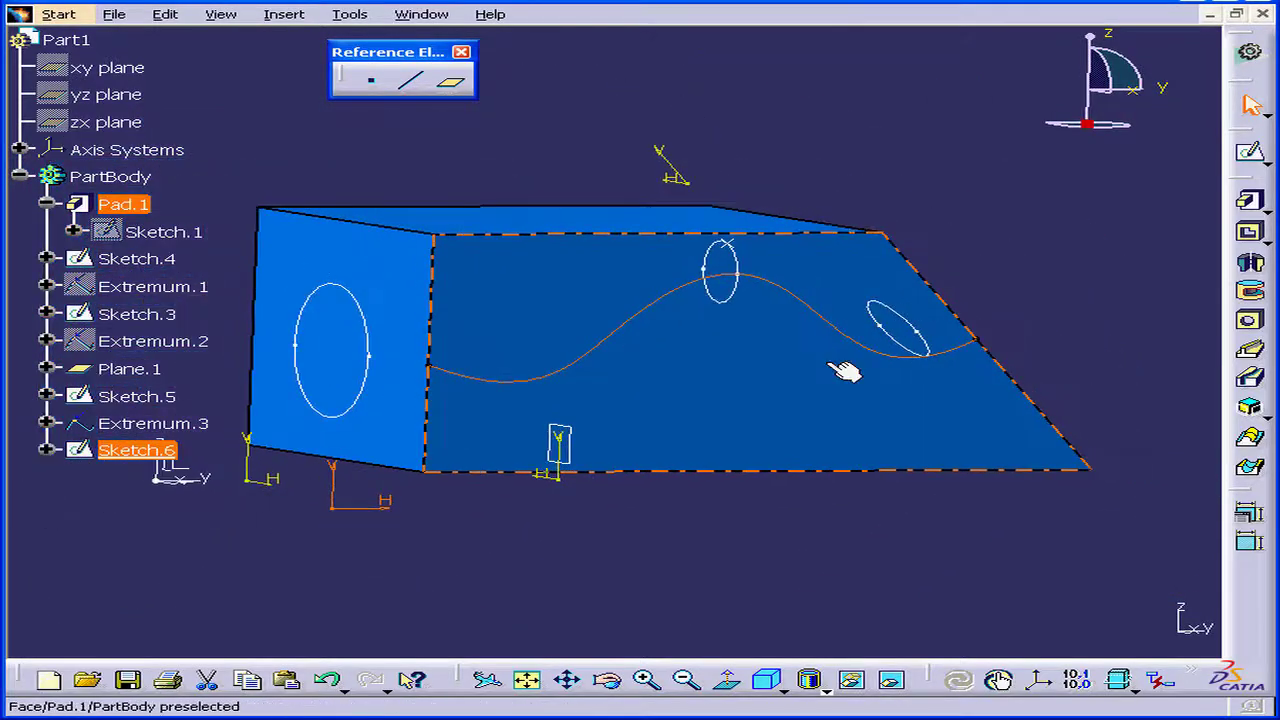
click(955, 553)
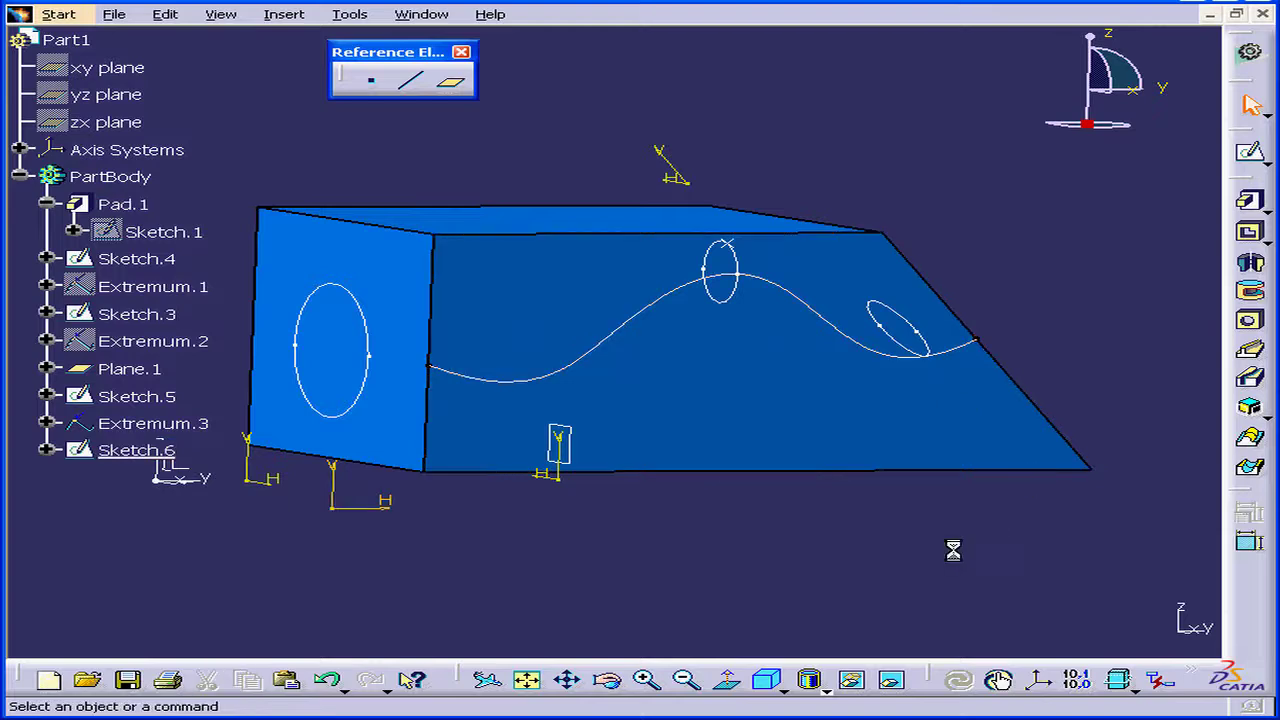
click(1252, 468)
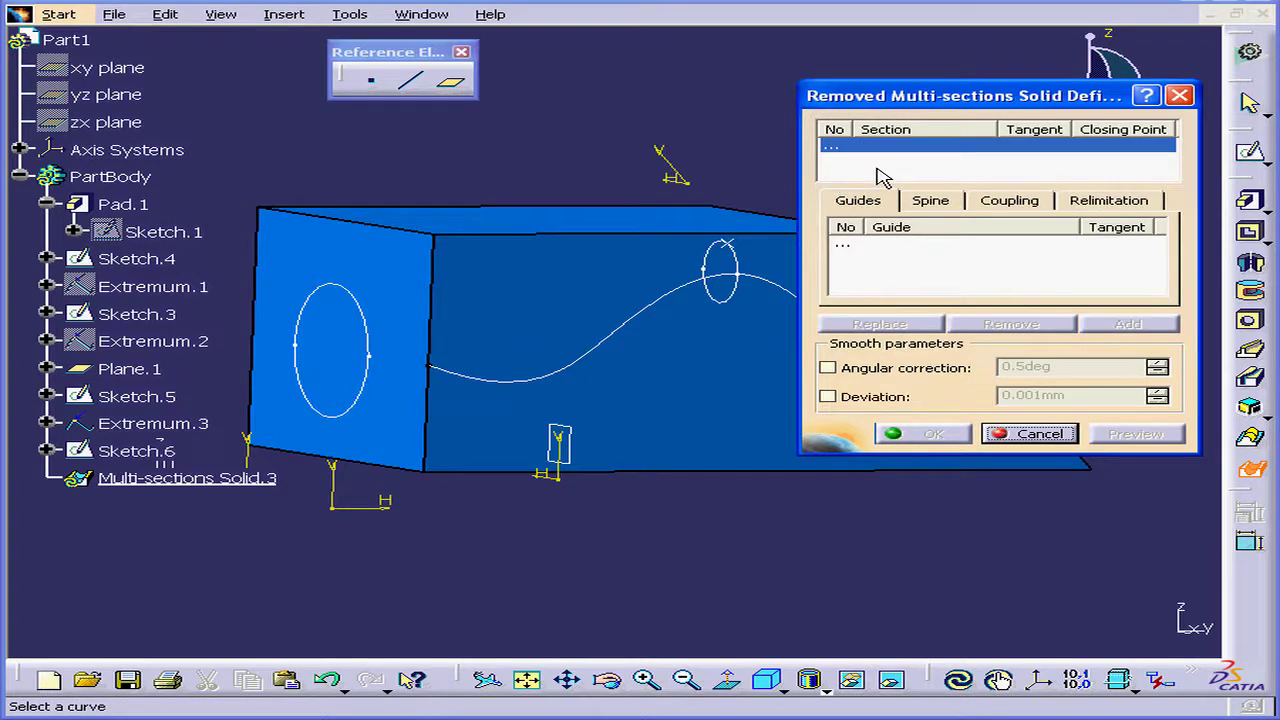
click(362, 398)
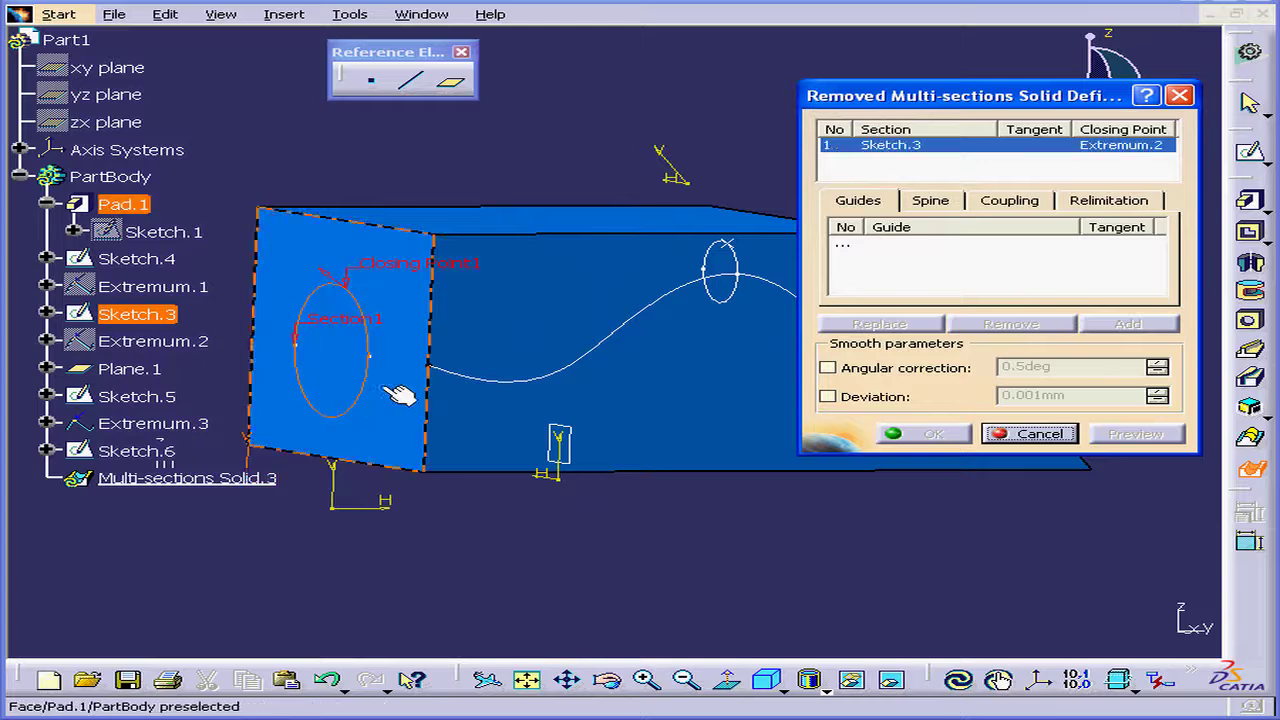
click(742, 306)
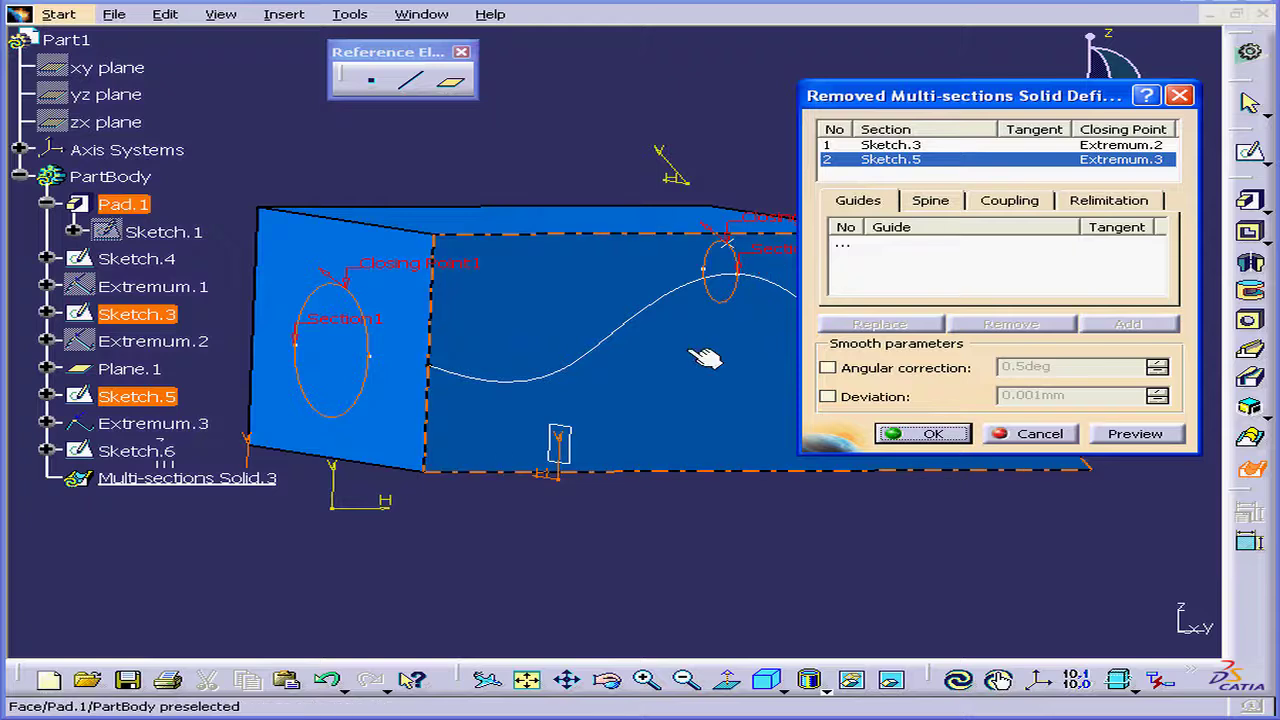
middle_drag(703, 357, 523, 411)
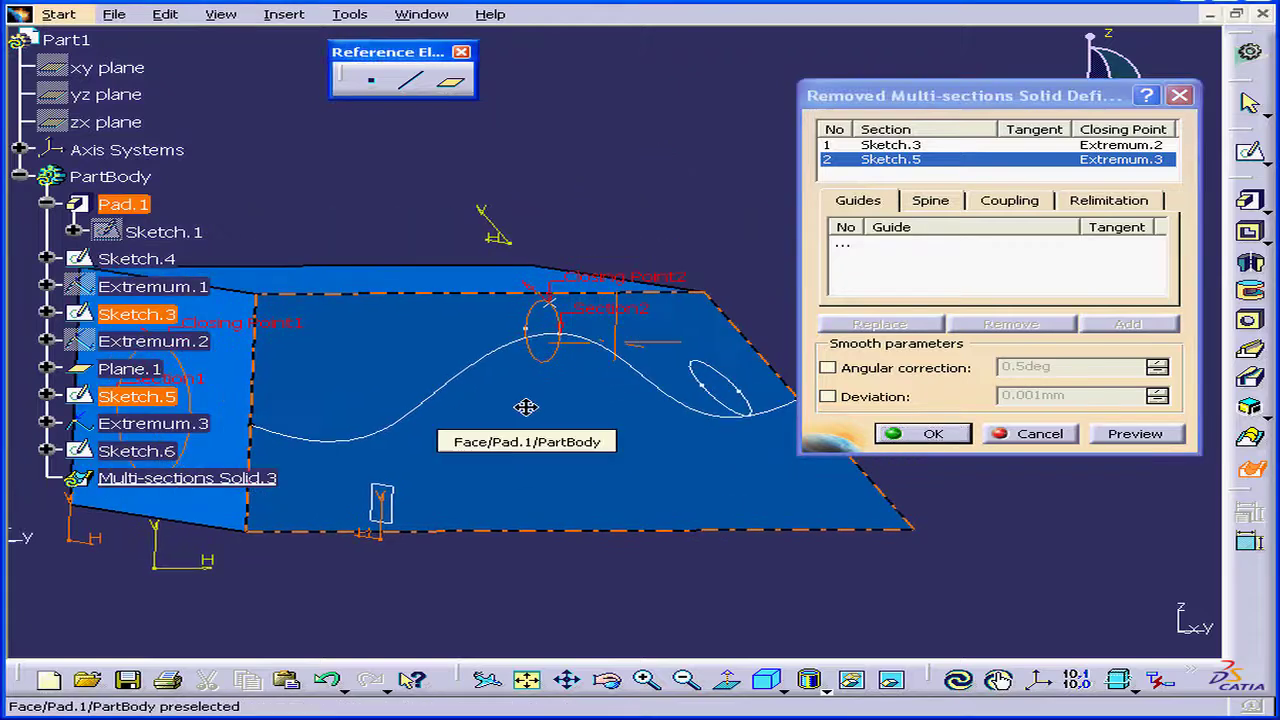
click(762, 406)
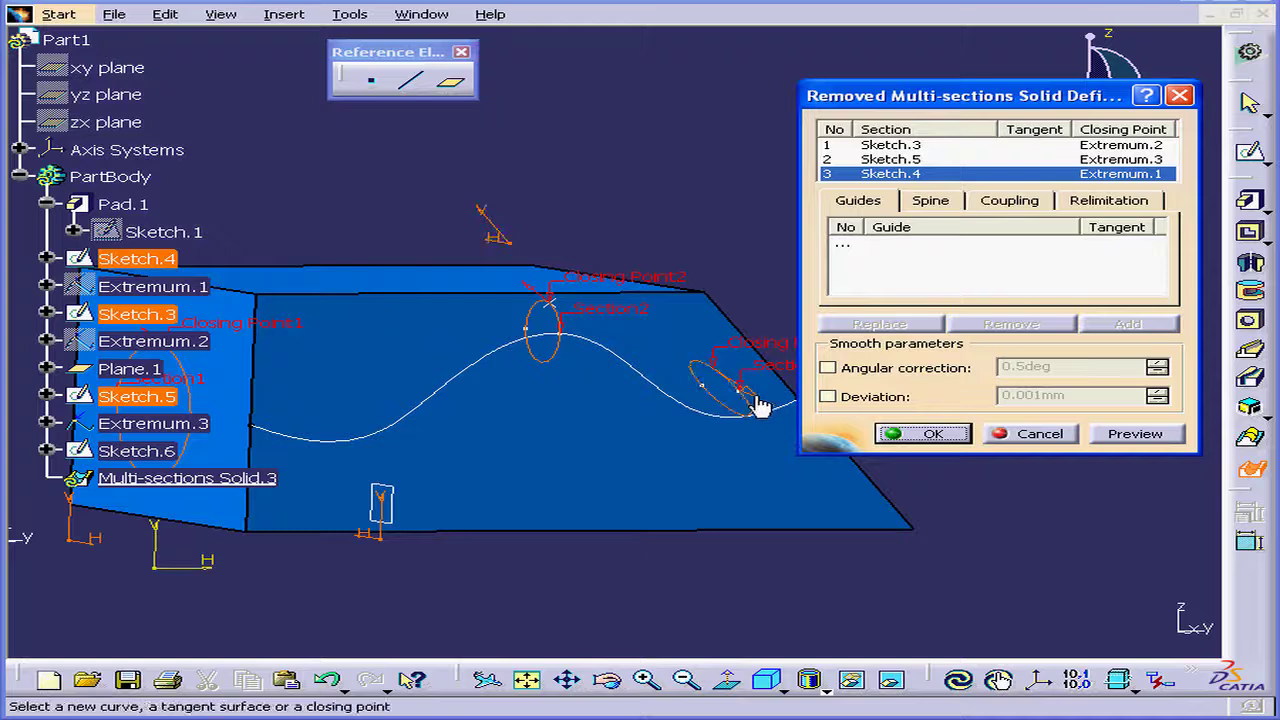
middle_drag(663, 443, 720, 397)
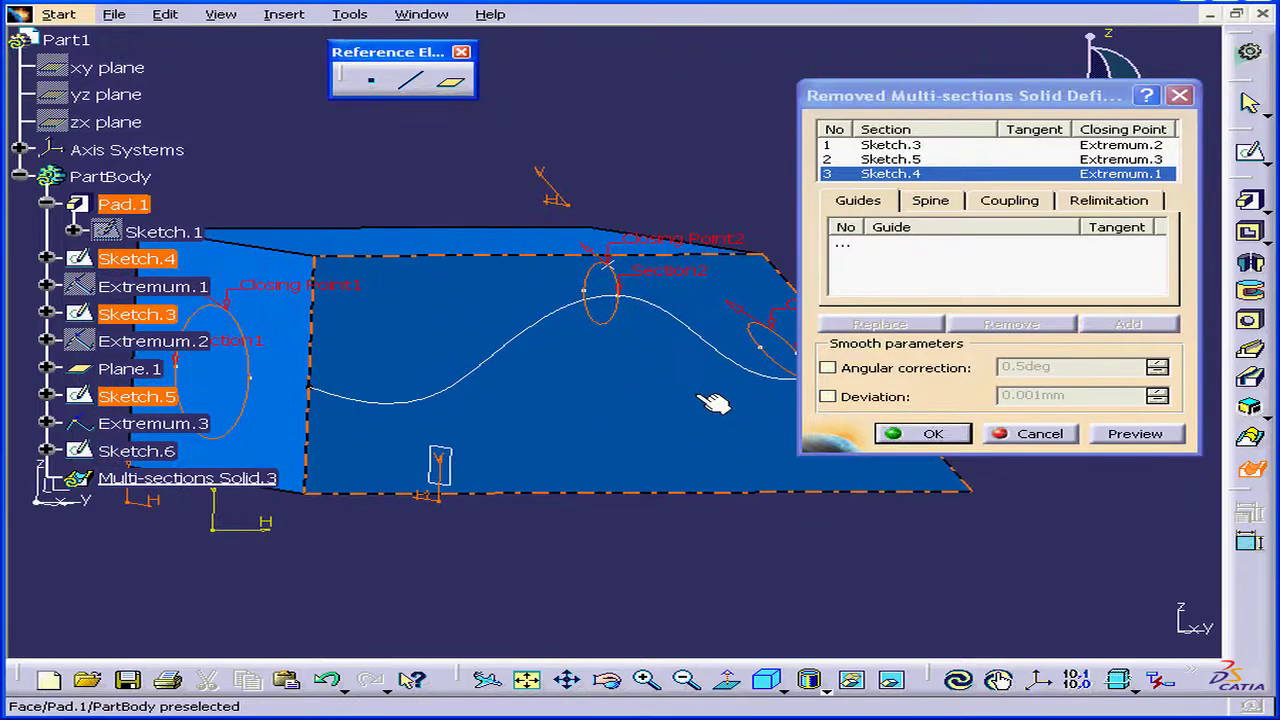
click(1157, 430)
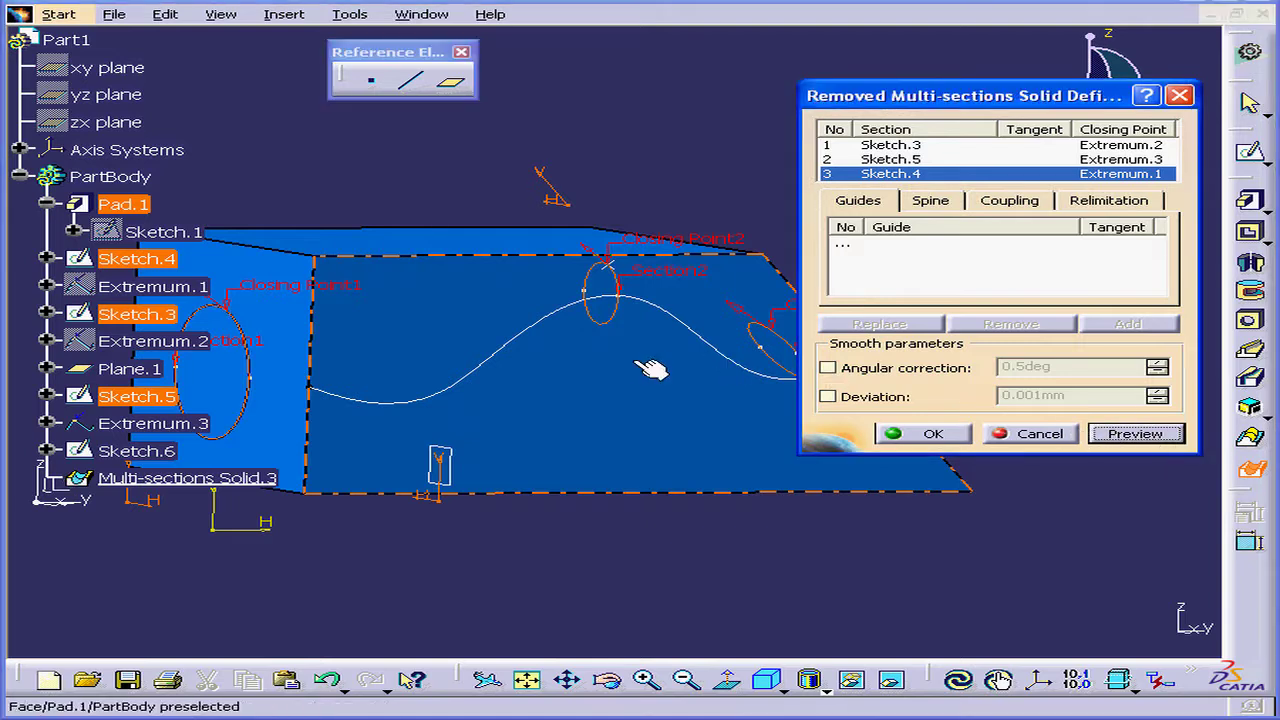
Use the wavy side-face spline as the spine of the removed solid, preview it and create the cut
click(931, 201)
click(432, 397)
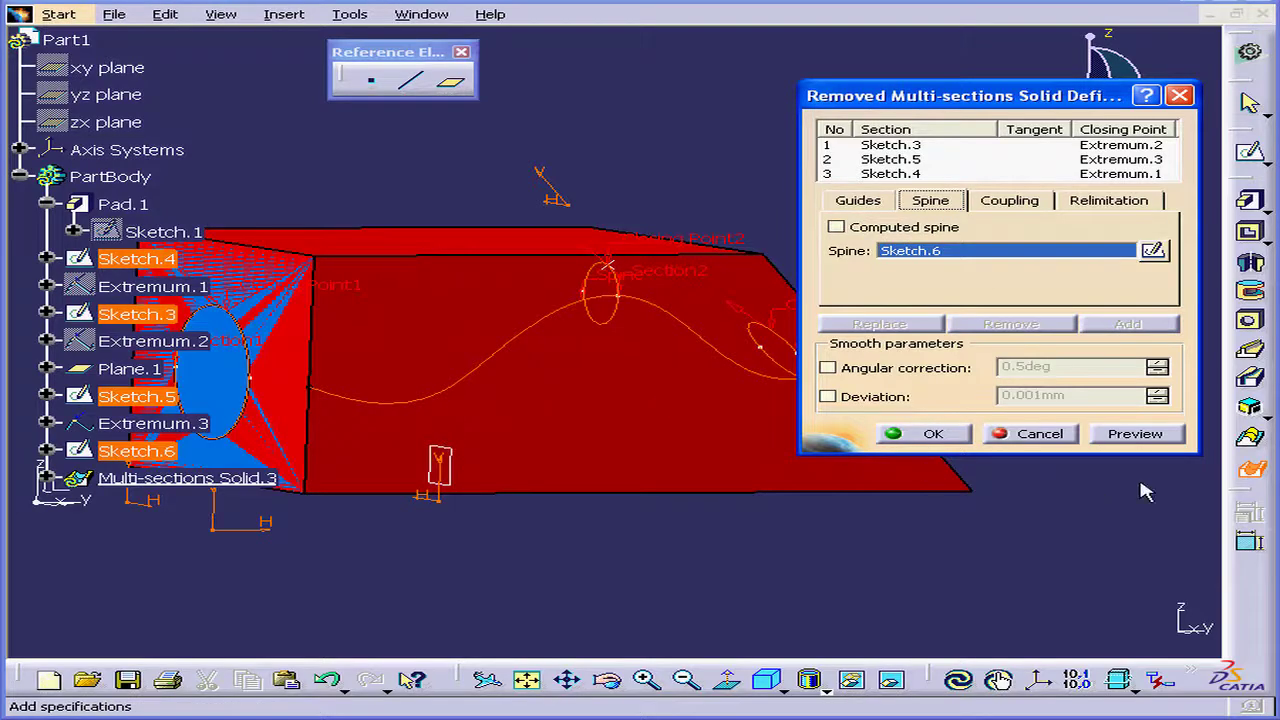
click(1126, 433)
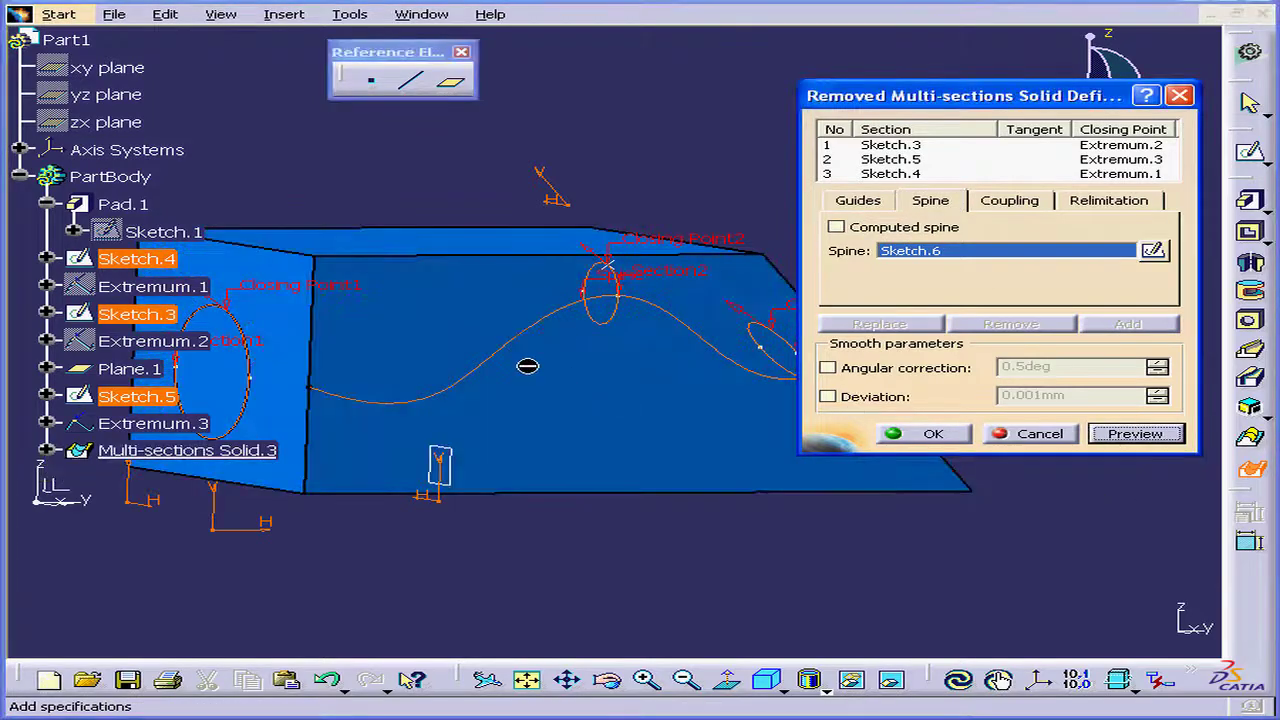
click(938, 435)
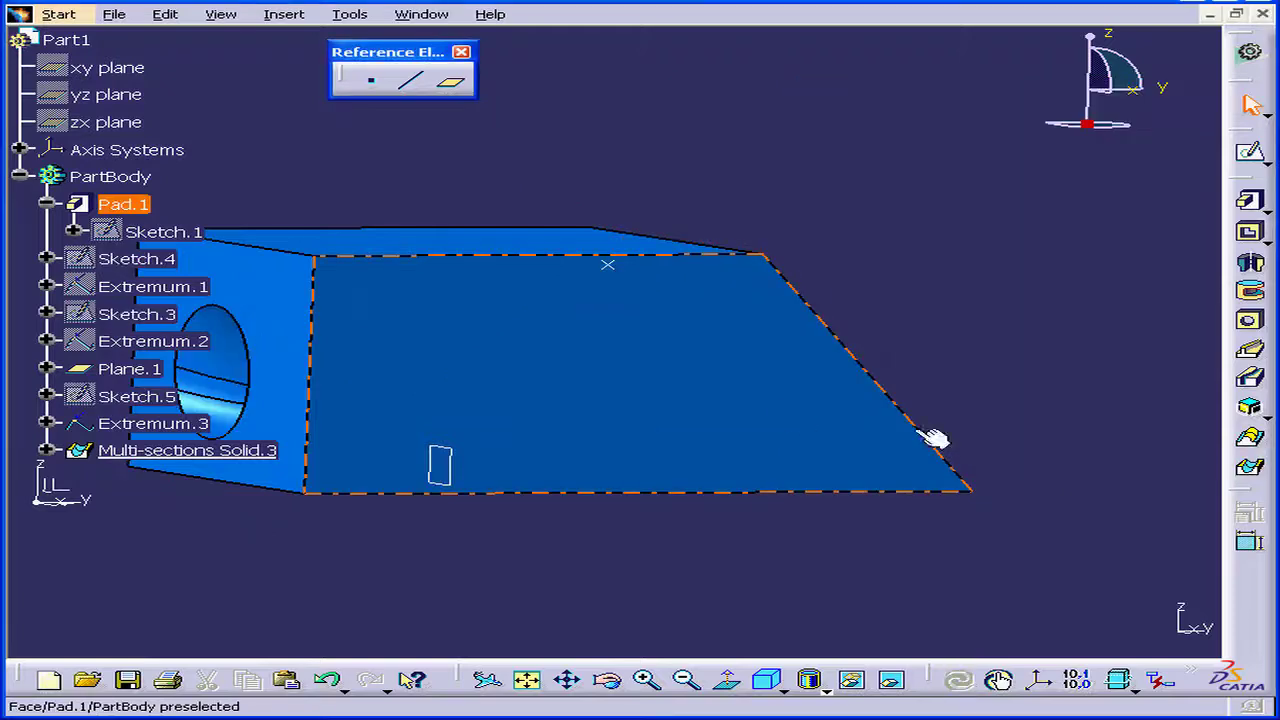
Set the removed multi-sections solid's fill colour to red and inspect its curved path through the pad
middle_drag(514, 403, 691, 400)
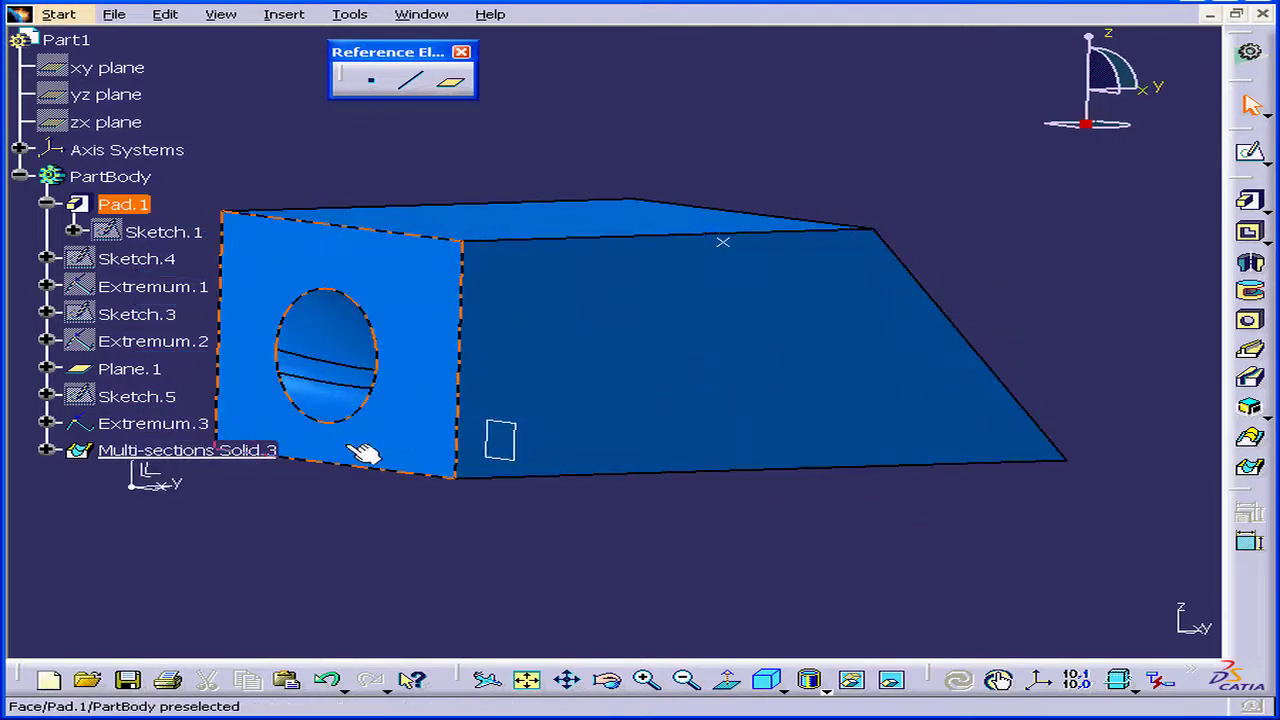
click(245, 452)
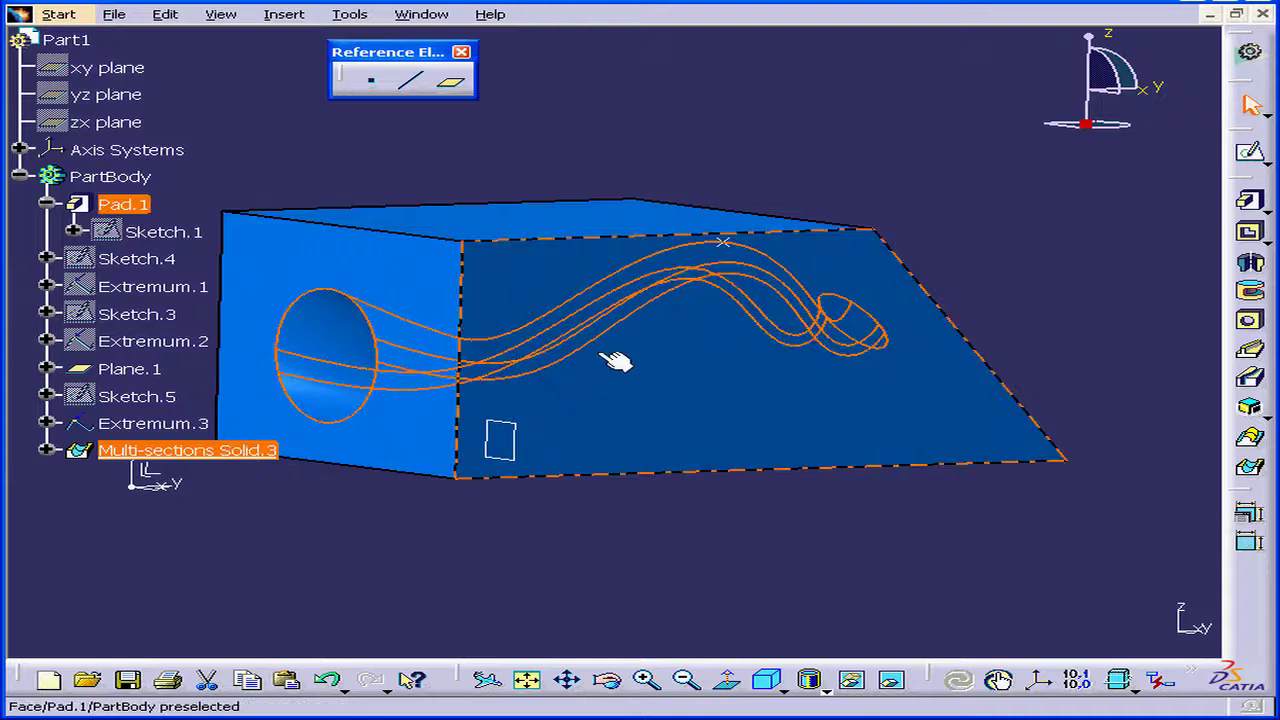
middle_drag(609, 363, 580, 337)
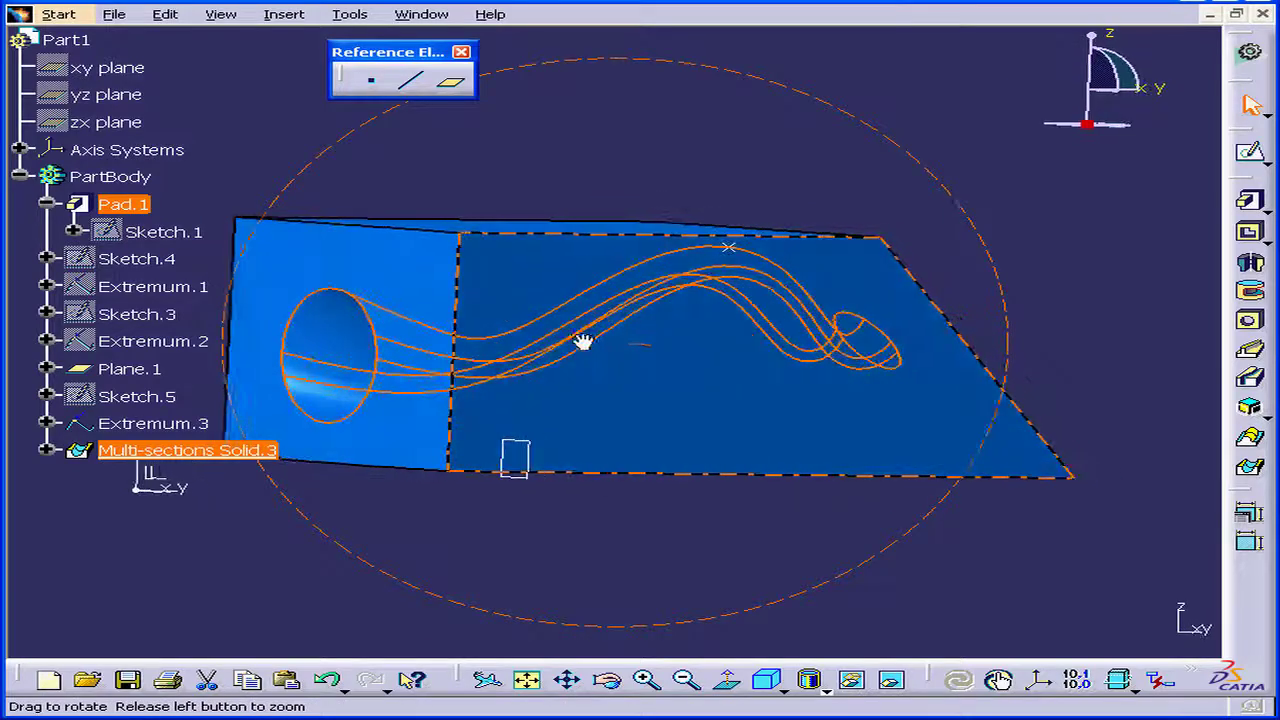
right_click(207, 455)
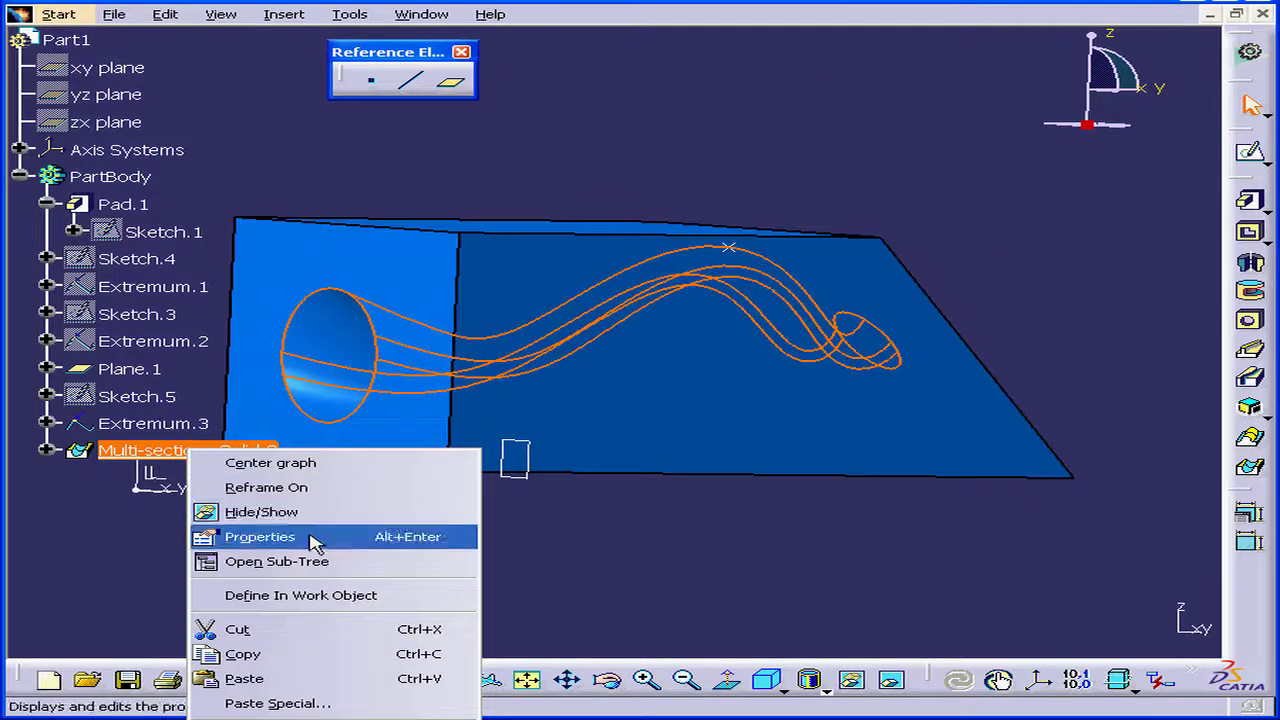
click(354, 535)
click(819, 226)
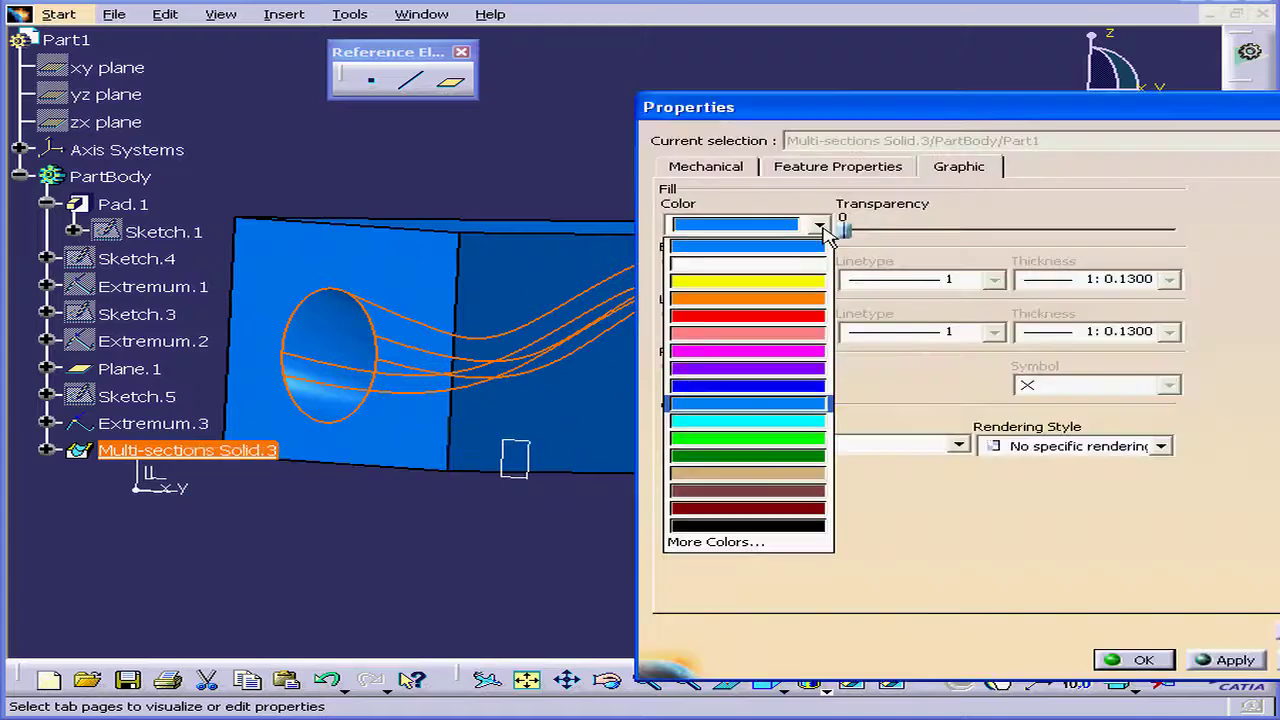
click(820, 318)
click(1147, 663)
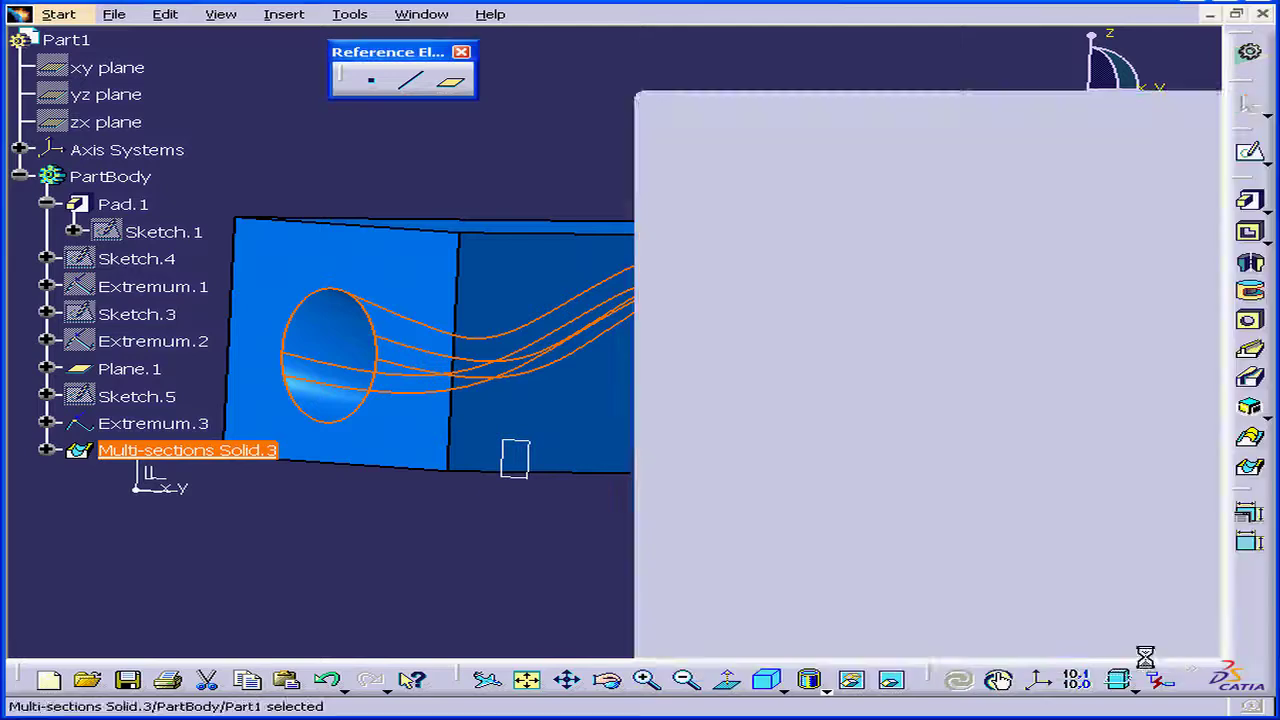
mouse_move(503, 417)
middle_down()
mouse_move(790, 400)
mouse_move(354, 329)
mouse_move(546, 317)
mouse_move(569, 254)
mouse_move(686, 229)
mouse_move(669, 263)
mouse_move(449, 294)
mouse_move(845, 388)
mouse_move(731, 417)
mouse_move(823, 420)
mouse_move(603, 409)
mouse_move(960, 457)
mouse_move(789, 371)
mouse_move(866, 374)
mouse_move(886, 338)
mouse_move(849, 360)
mouse_move(1054, 400)
mouse_move(806, 389)
mouse_move(933, 352)
mouse_move(905, 285)
middle_up()
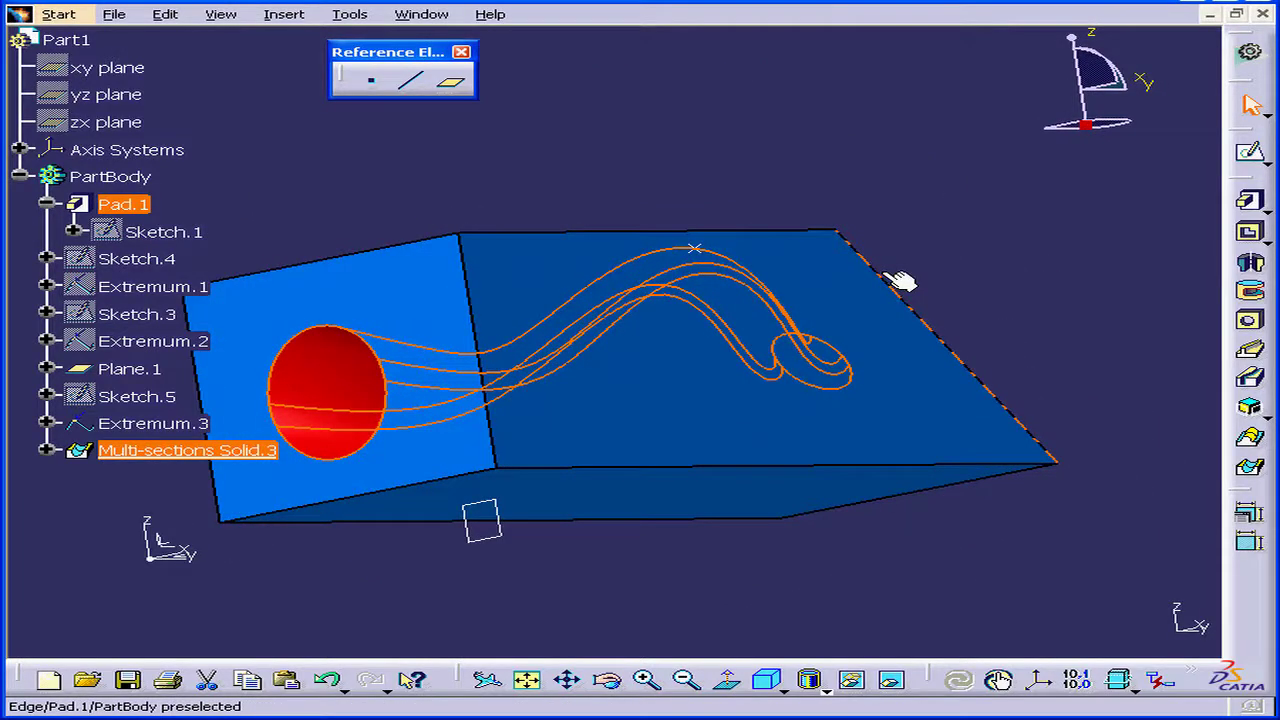